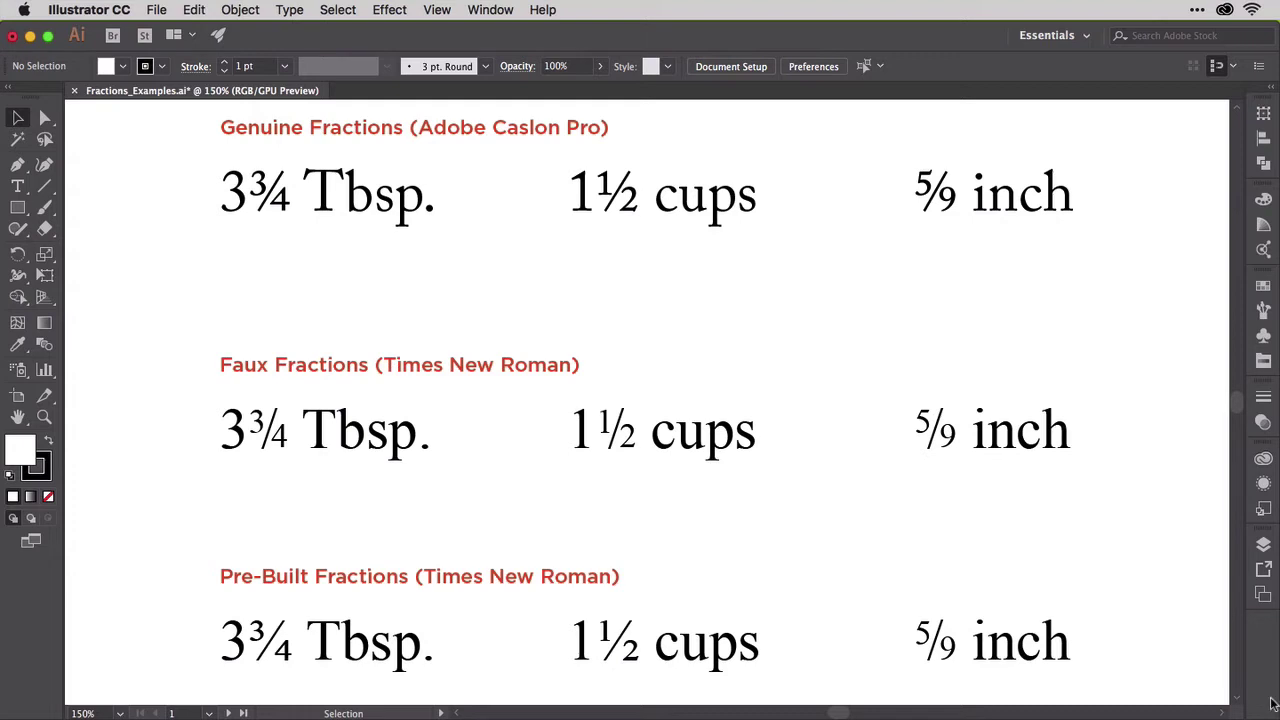
# Jump to 'Artboard 2 Times' from the Artboards panel, then collapse the panel
pyautogui.click(1263, 593)
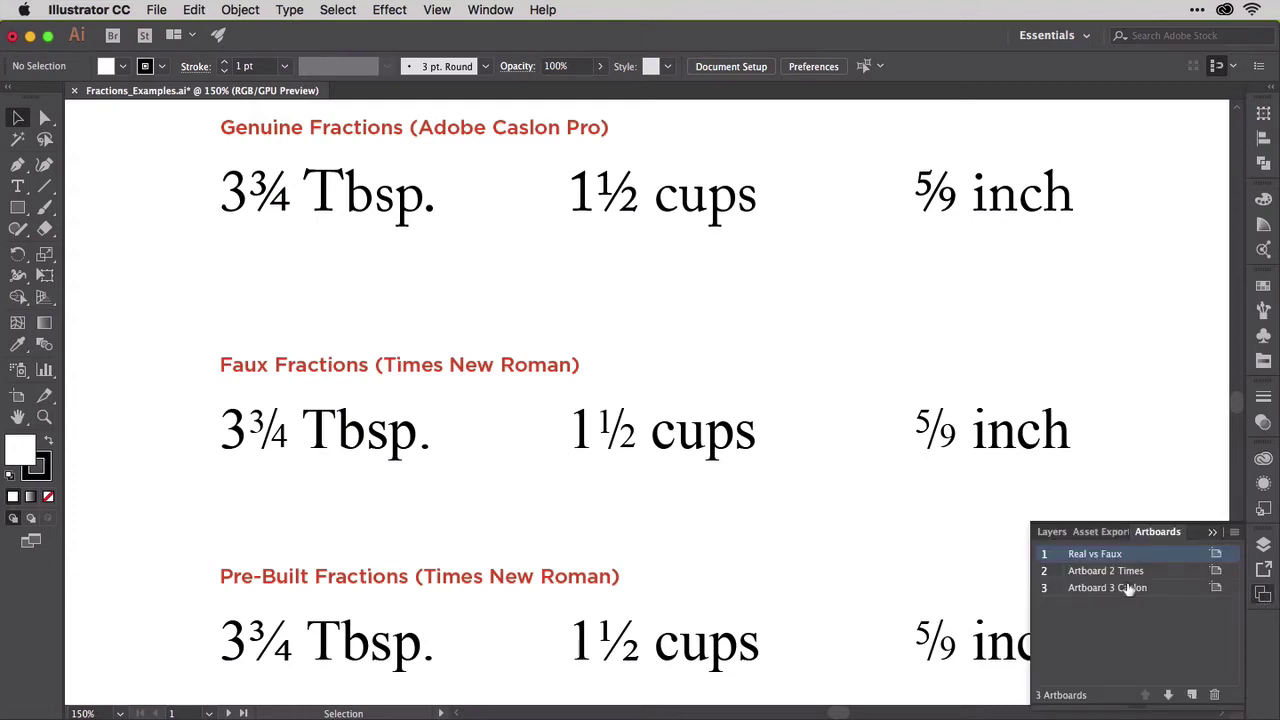
pyautogui.doubleClick(1051, 573)
pyautogui.click(1262, 595)
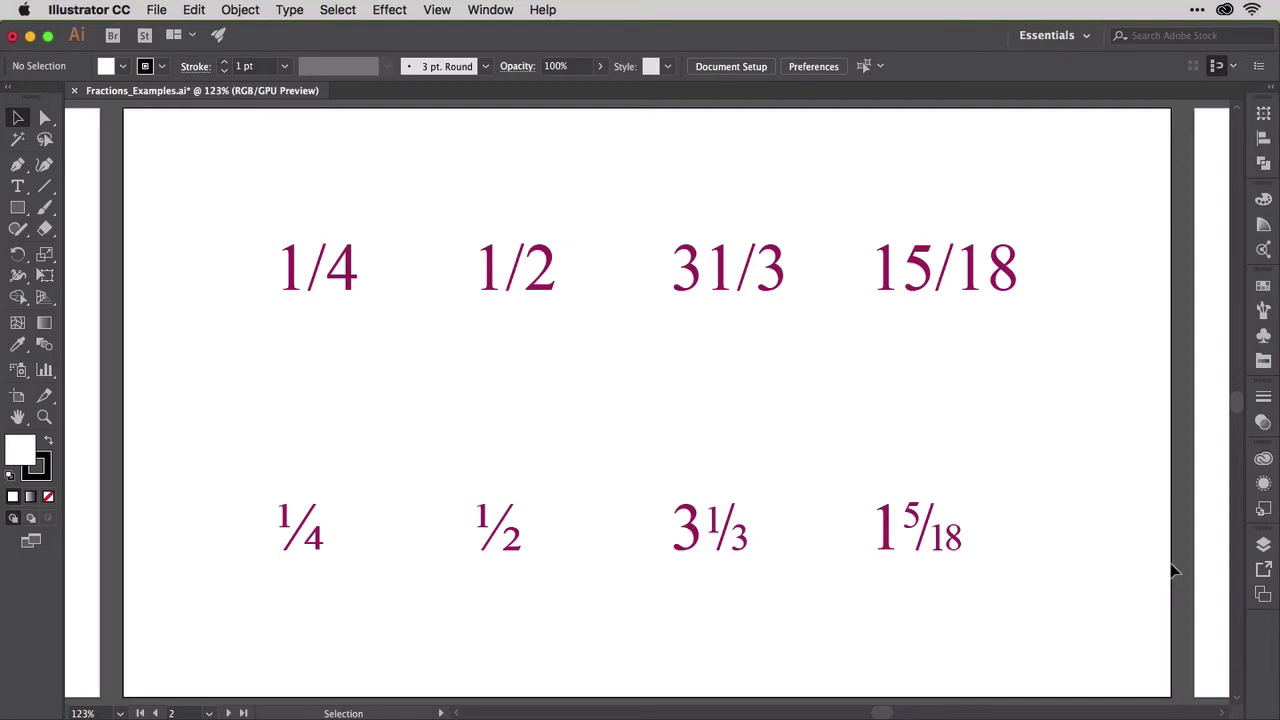
# Replace the typed 1/4 in the top row with the single ¼ glyph from the Glyphs panel
pyautogui.press('t')
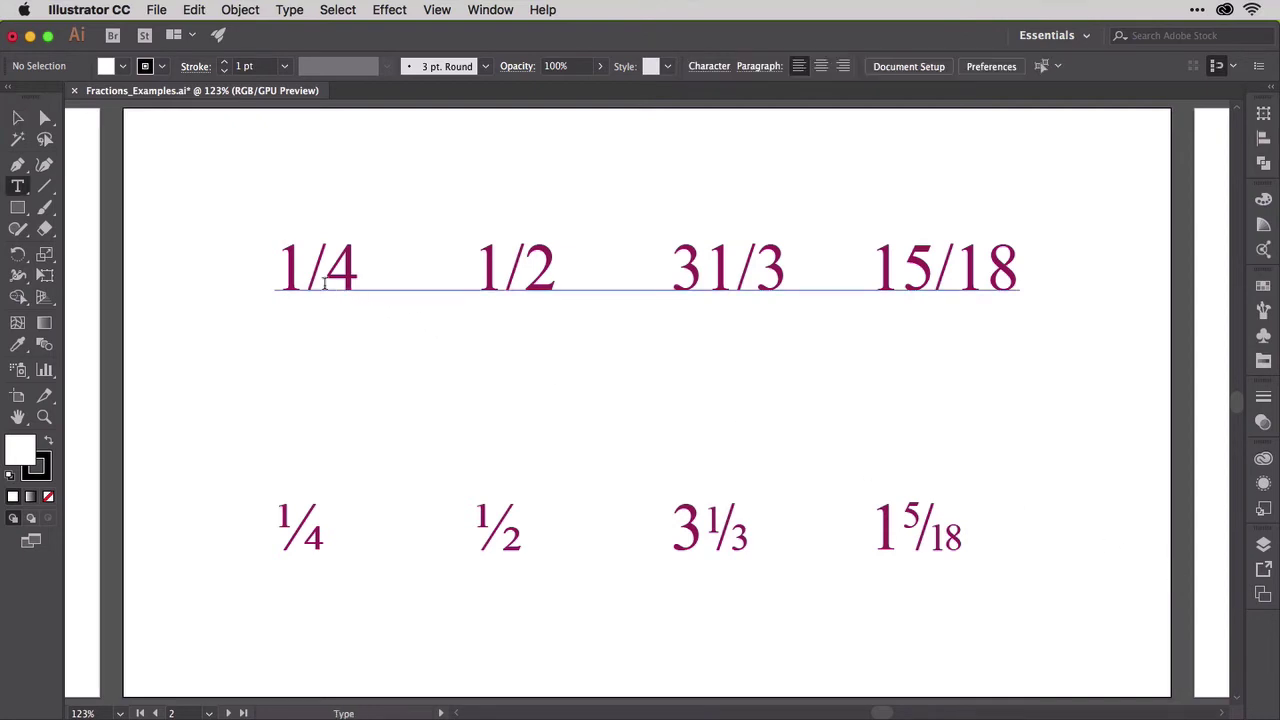
pyautogui.moveTo(286, 270); pyautogui.dragTo(358, 272)
pyautogui.click(482, 9)
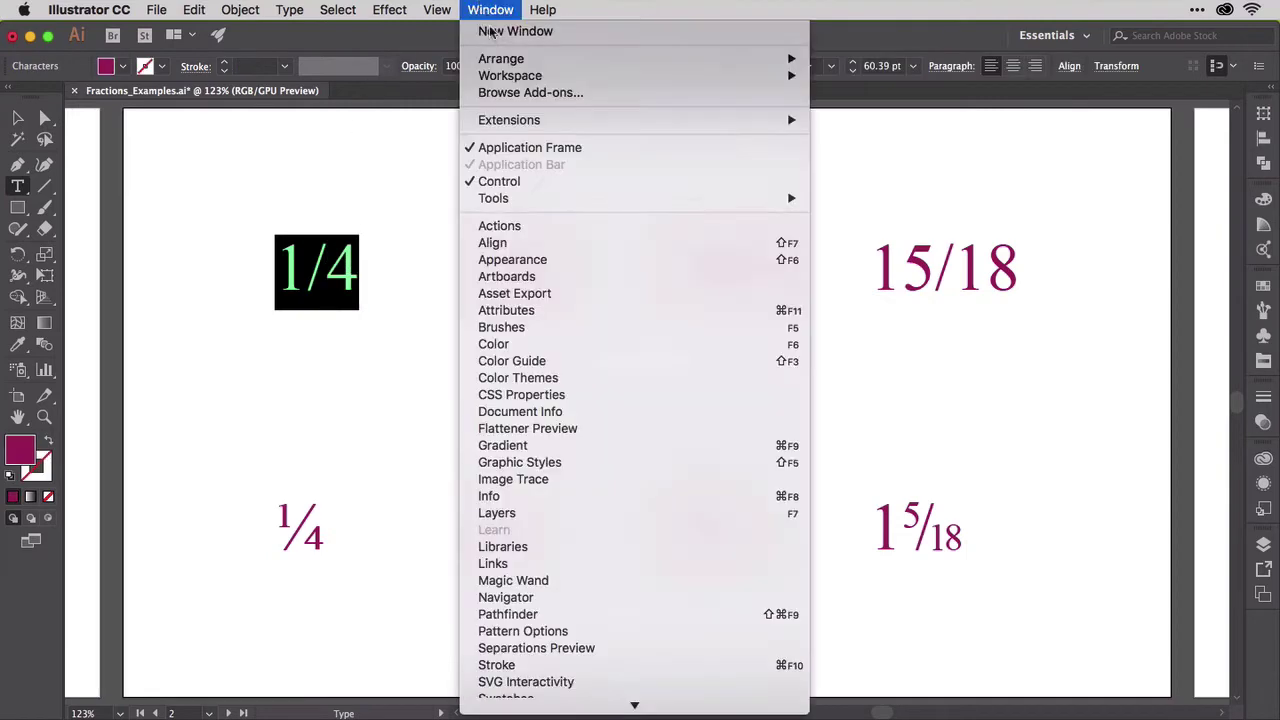
pyautogui.scroll(-3, 575, 660)
pyautogui.moveTo(745, 622)
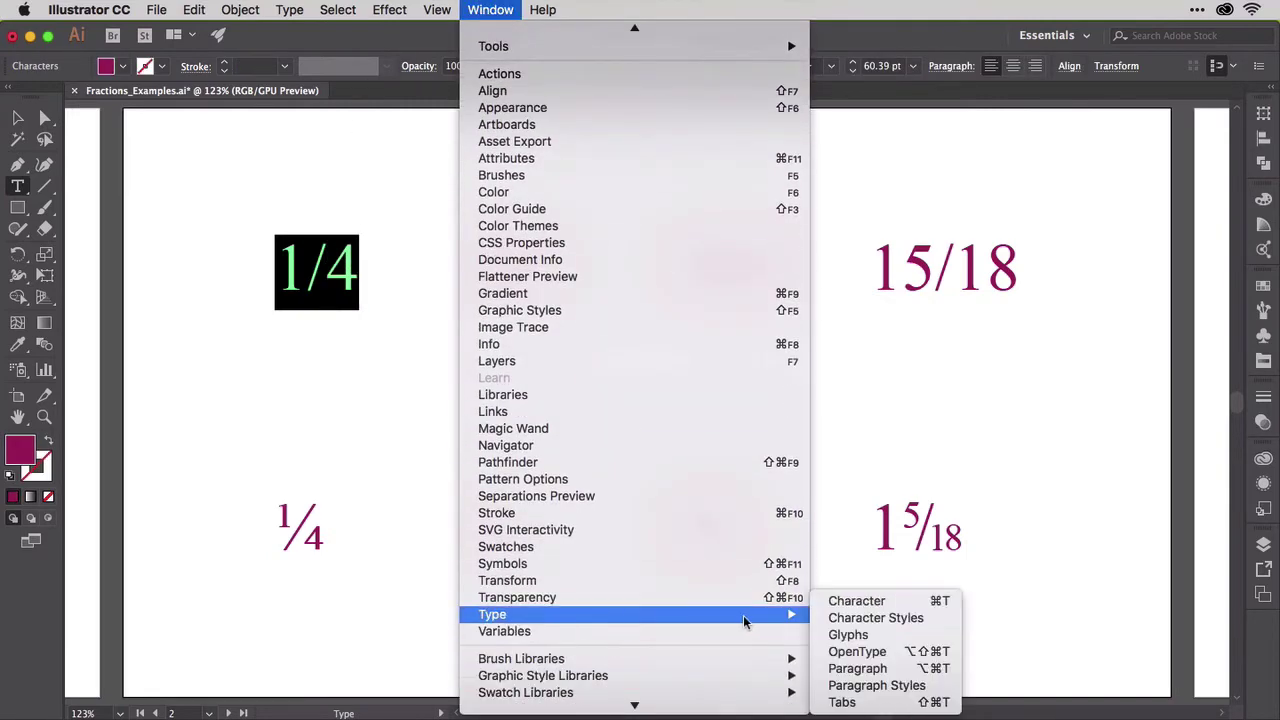
pyautogui.click(857, 634)
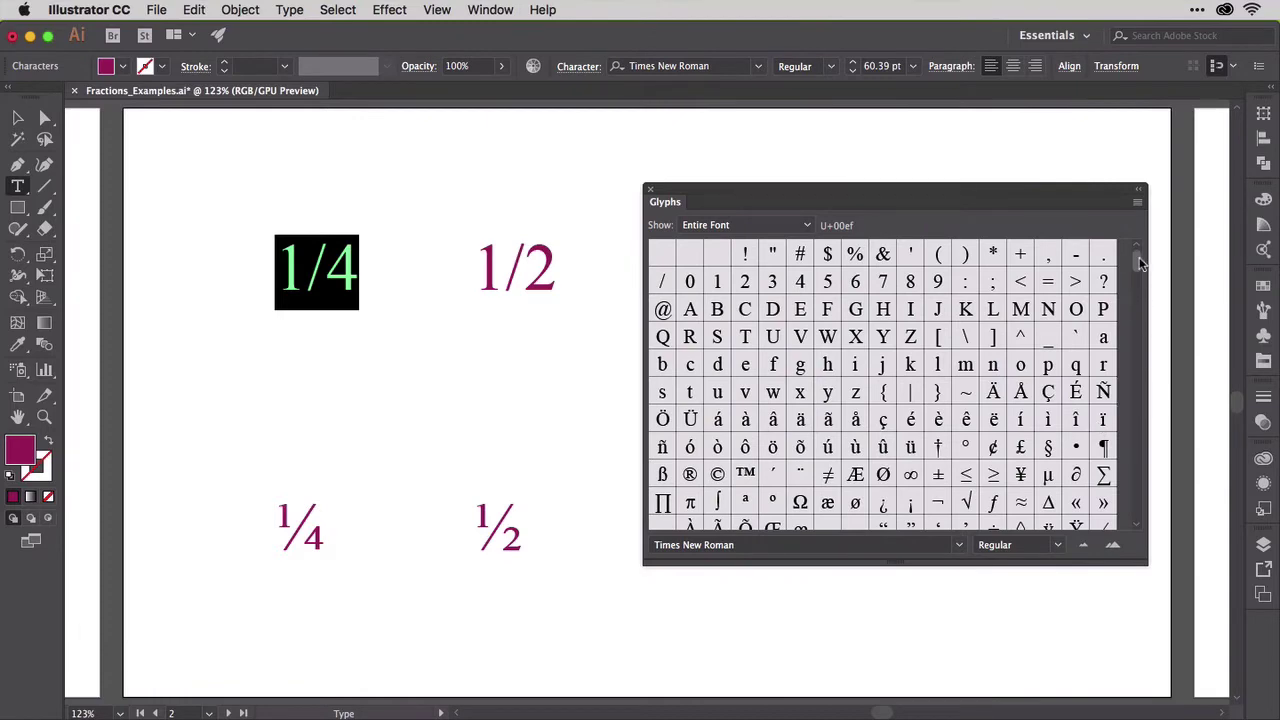
pyautogui.moveTo(1138, 257); pyautogui.dragTo(1141, 274)
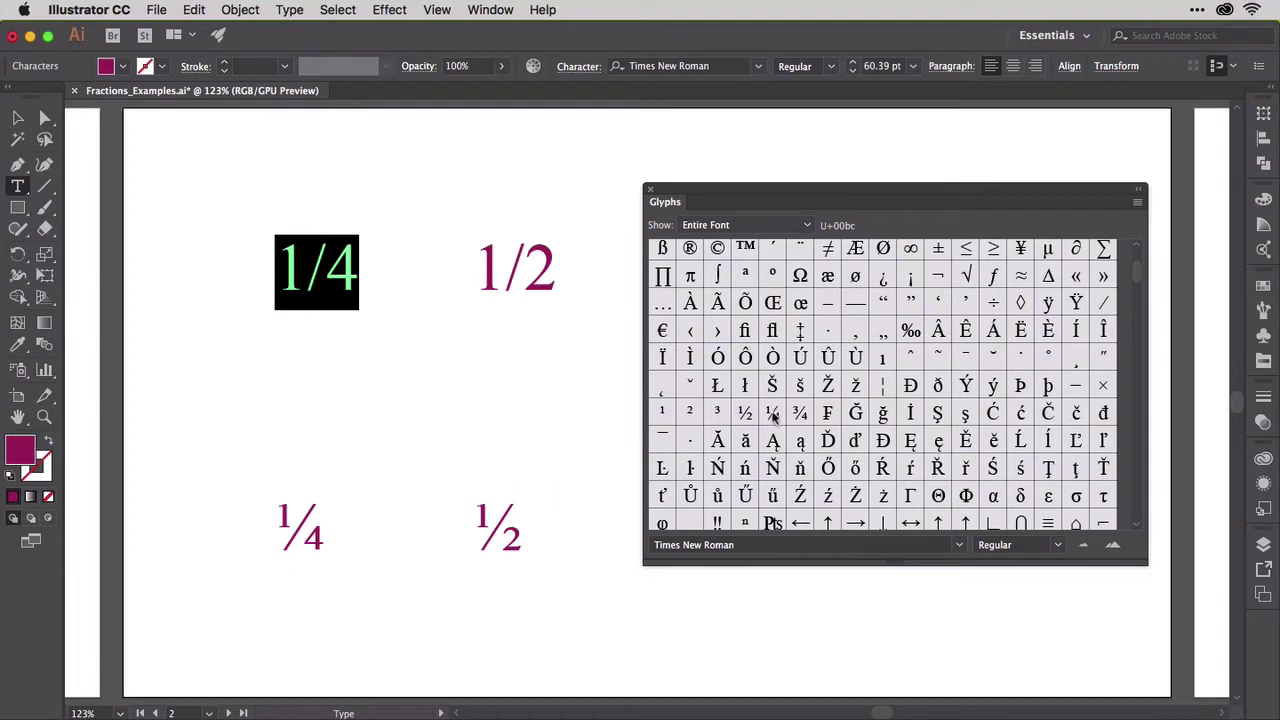
pyautogui.doubleClick(773, 414)
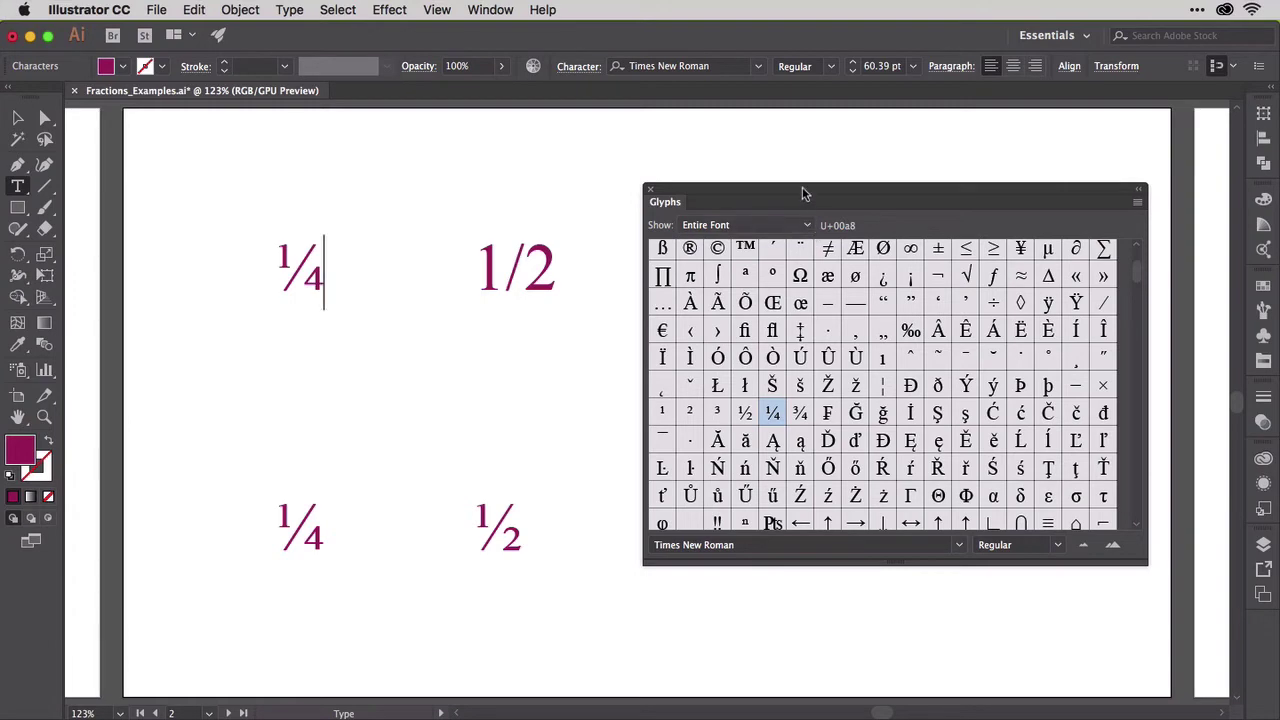
# Replace the typed 1/2 with the single ½ glyph and move the Glyphs panel aside
pyautogui.moveTo(805, 193); pyautogui.dragTo(840, 311)
pyautogui.moveTo(476, 270); pyautogui.dragTo(543, 268)
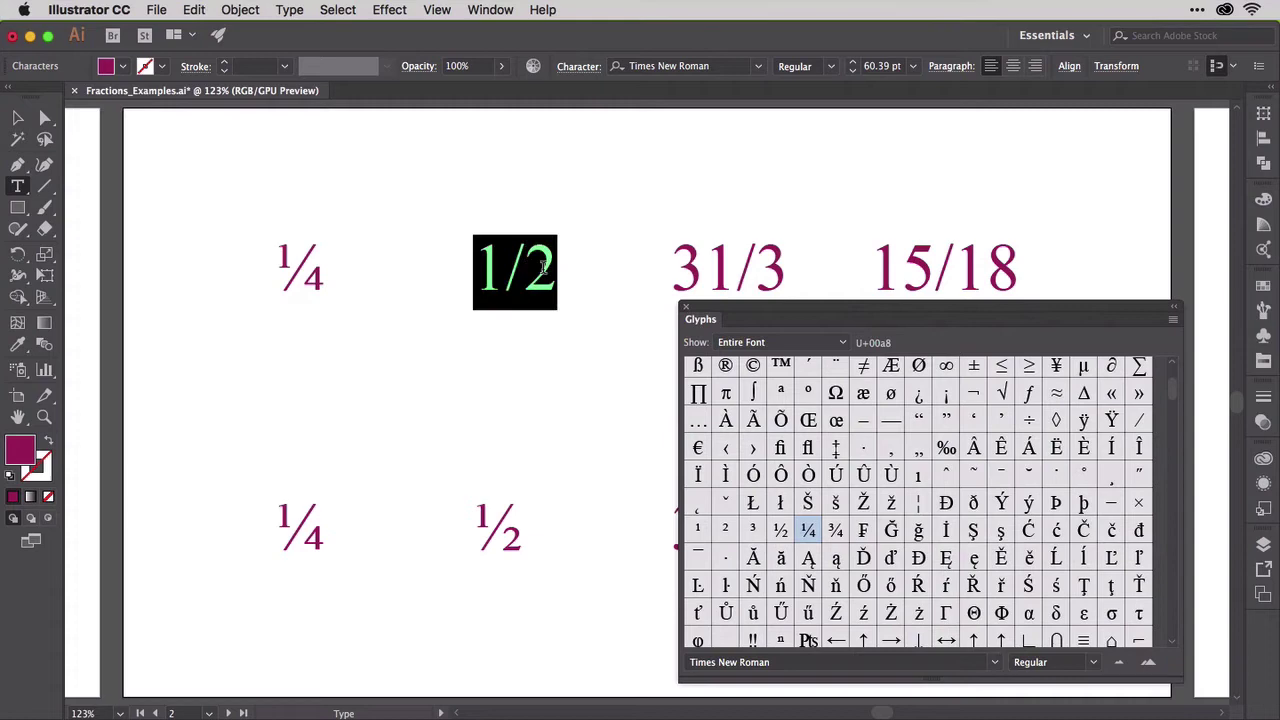
pyautogui.doubleClick(782, 532)
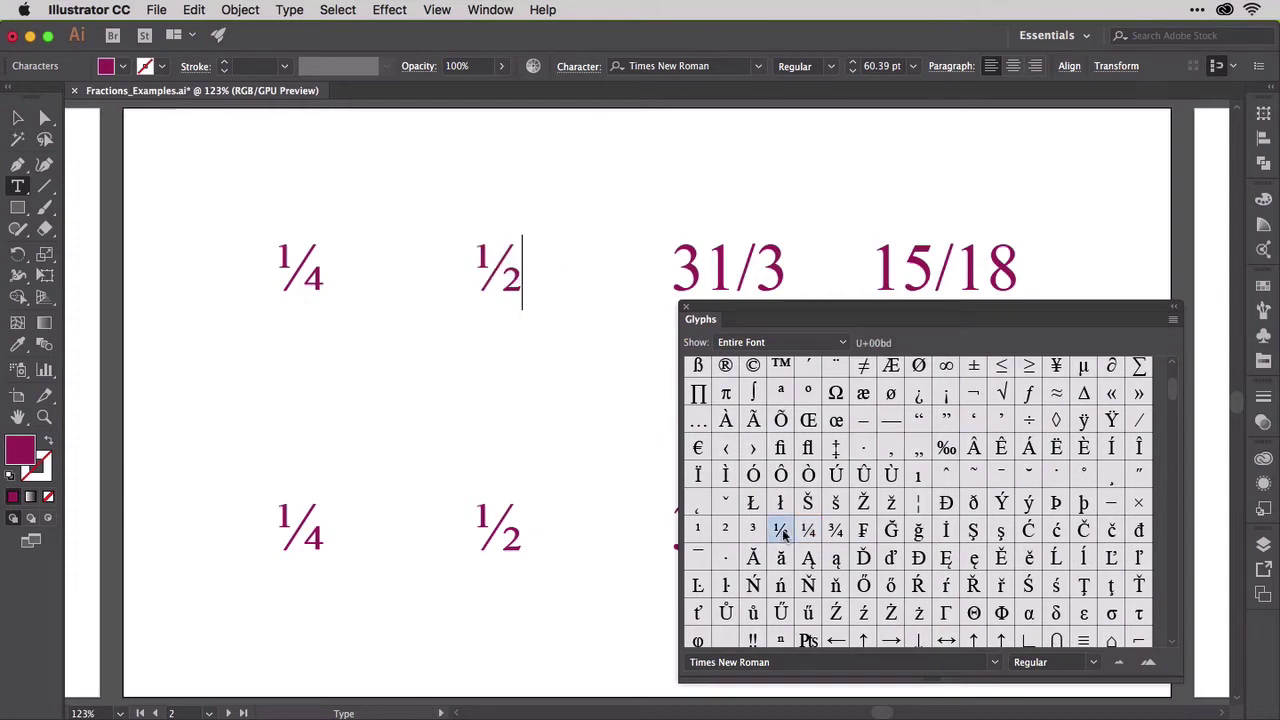
pyautogui.moveTo(822, 304); pyautogui.dragTo(861, 324)
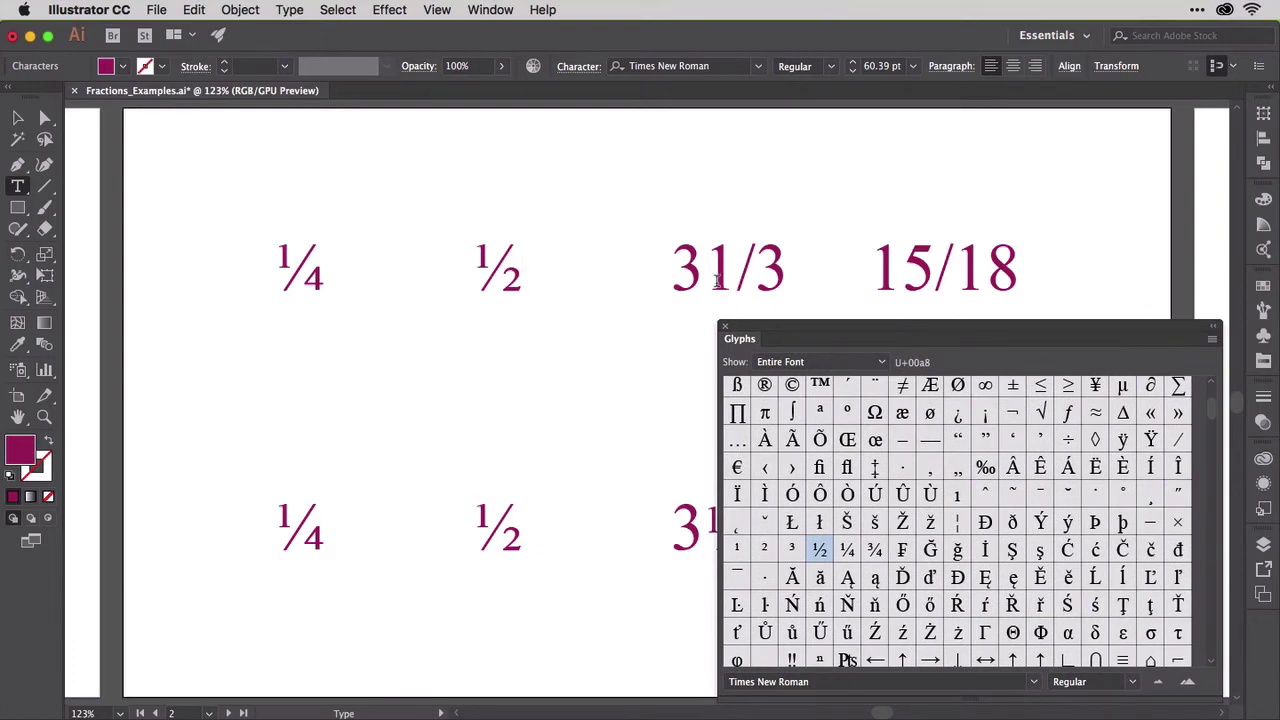
# Select only the numerator 1 in 31/3 and bring up the Character panel with Cmd+T
pyautogui.moveTo(714, 283); pyautogui.dragTo(776, 275)
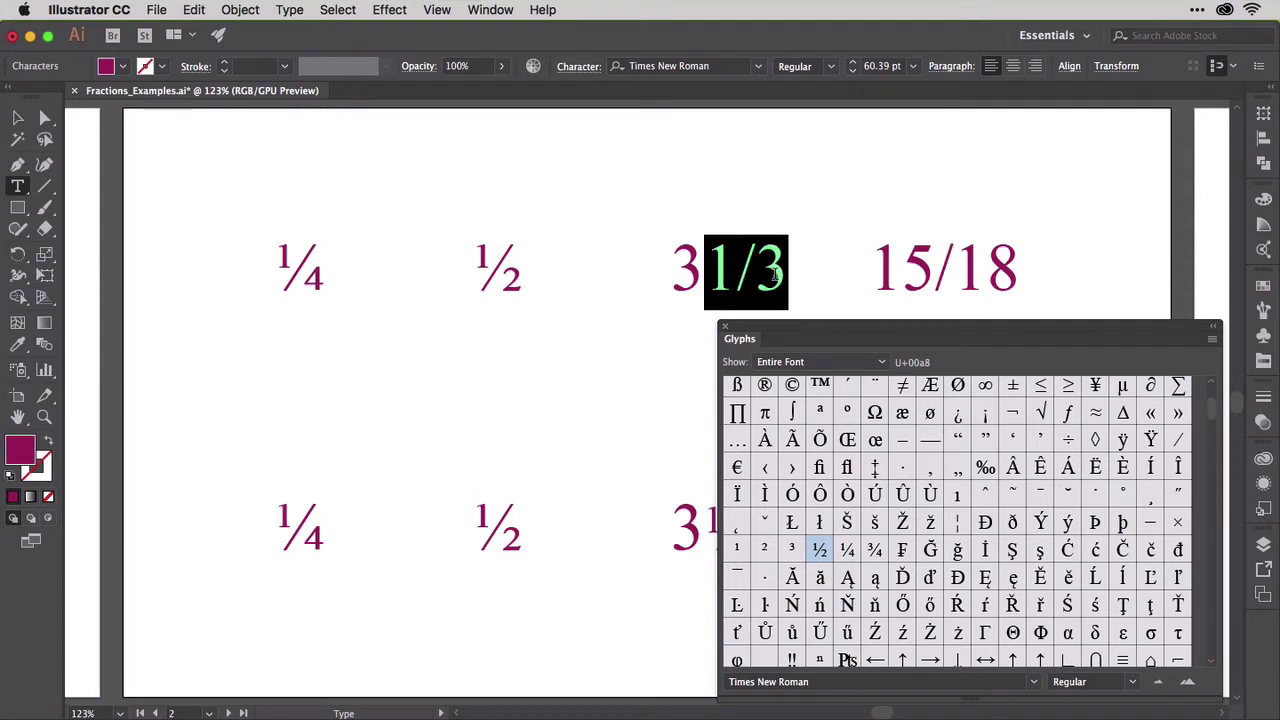
pyautogui.click(707, 272)
pyautogui.moveTo(707, 272); pyautogui.dragTo(729, 270)
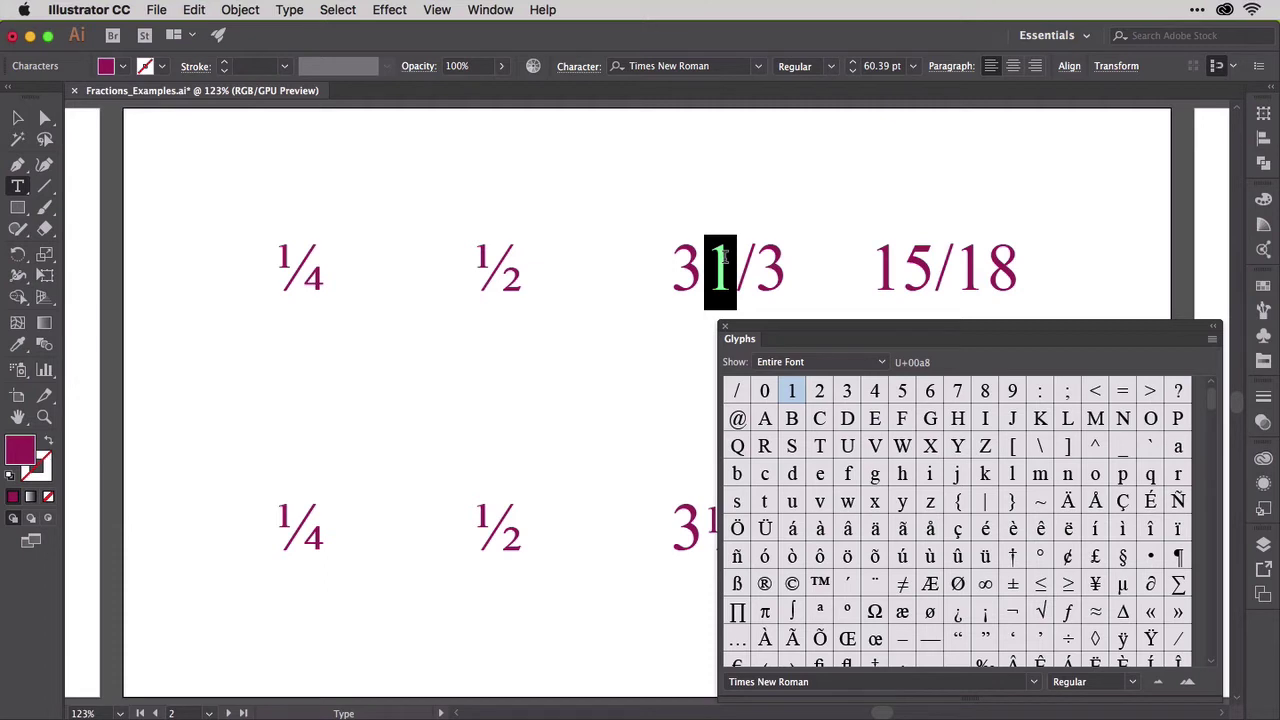
pyautogui.press('super+t')
pyautogui.moveTo(1078, 155); pyautogui.dragTo(173, 436)
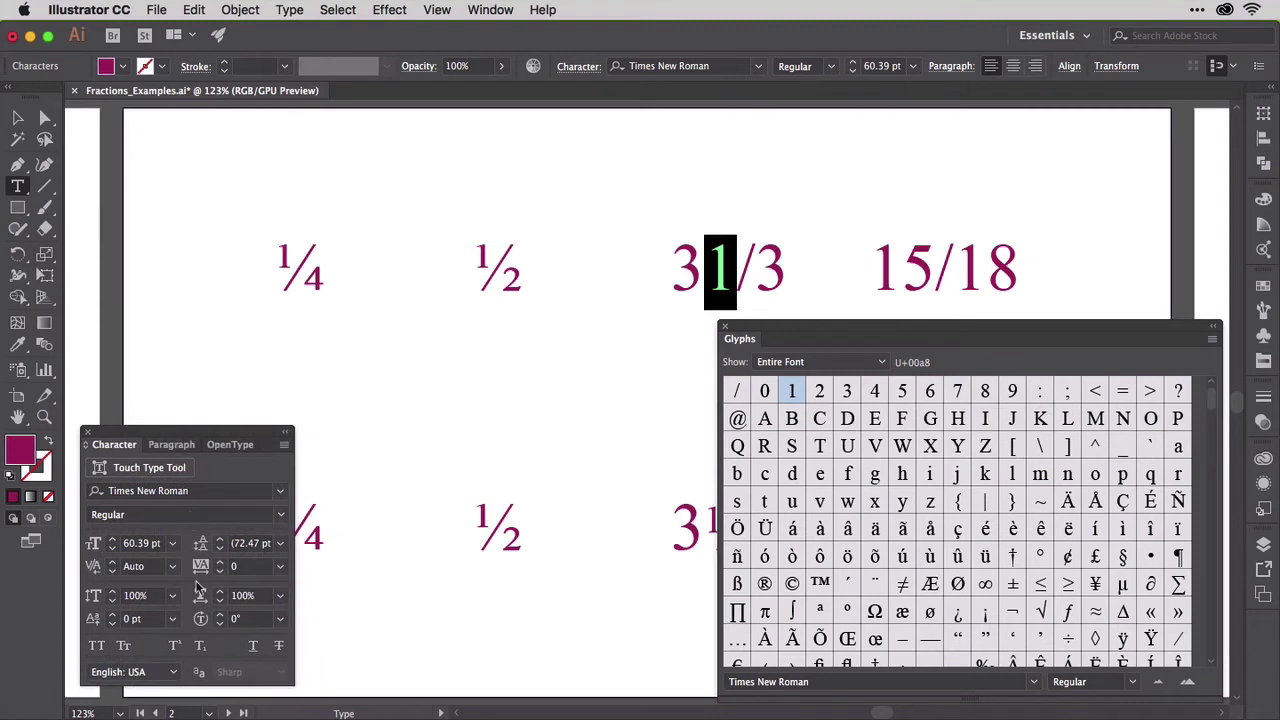
# Make the 1 in 31/3 superscript and move the Glyphs and Character panels aside
pyautogui.click(182, 645)
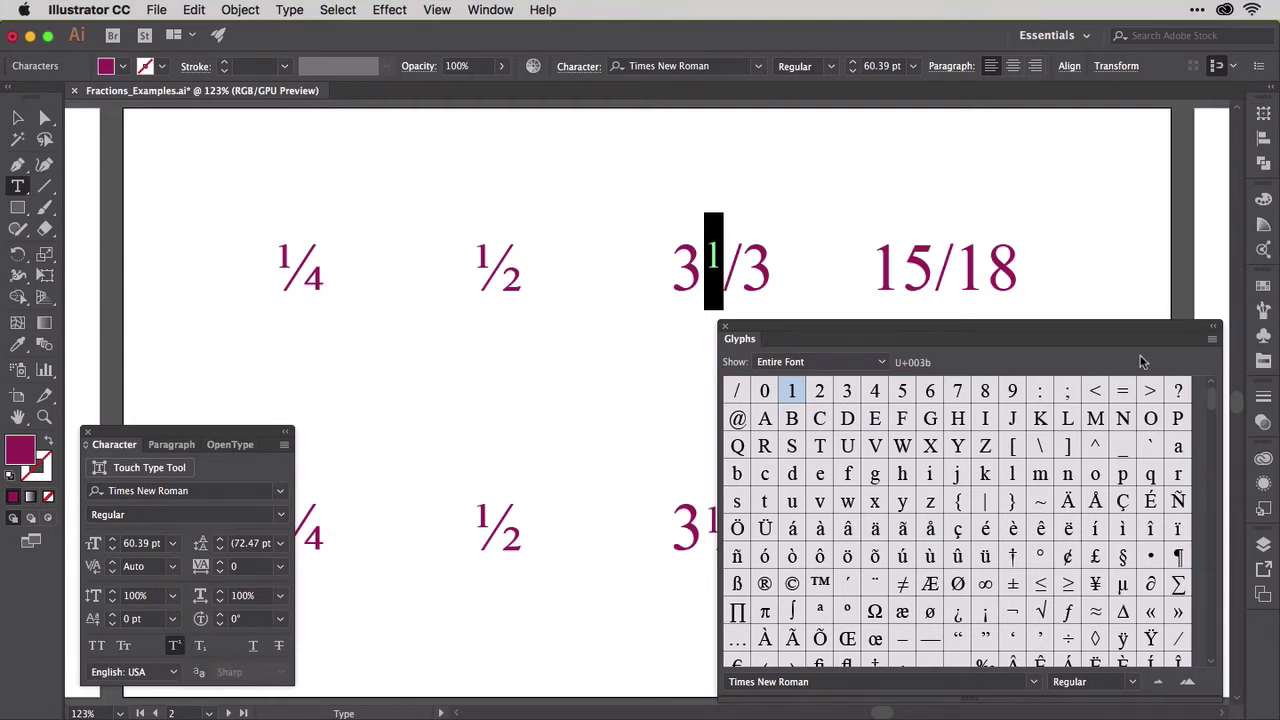
pyautogui.click(1213, 326)
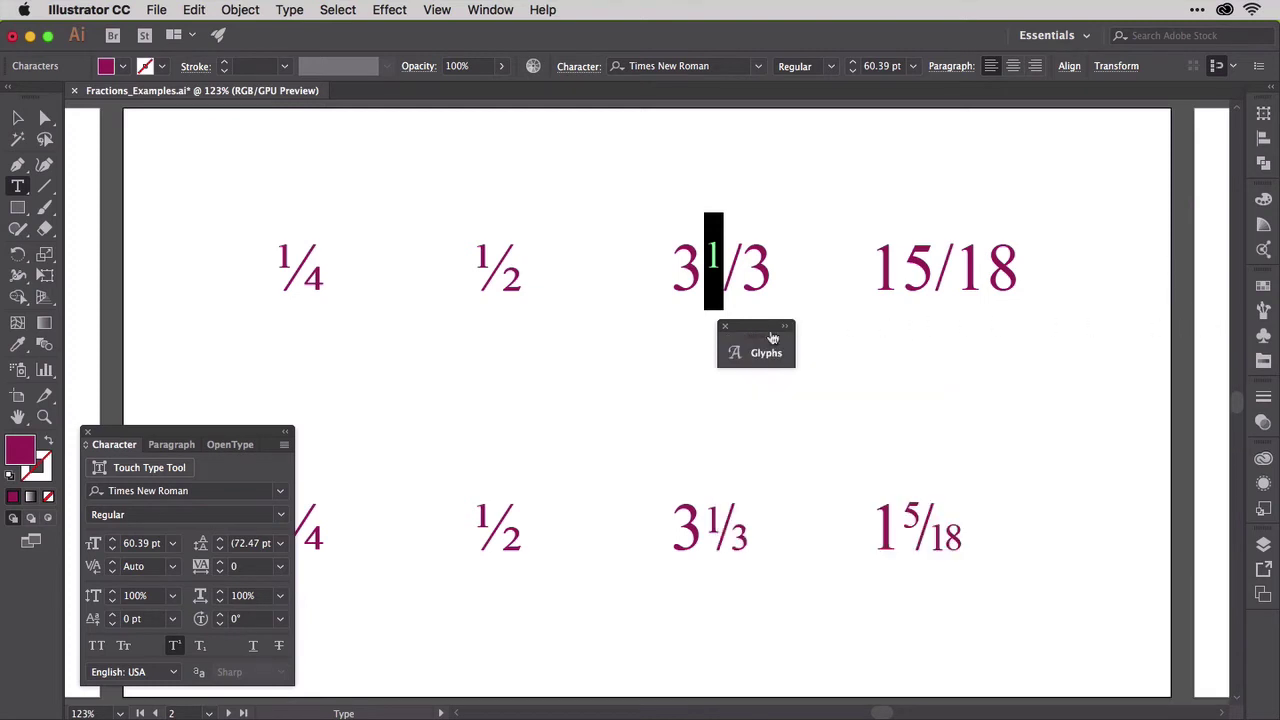
pyautogui.moveTo(749, 331); pyautogui.dragTo(1137, 633)
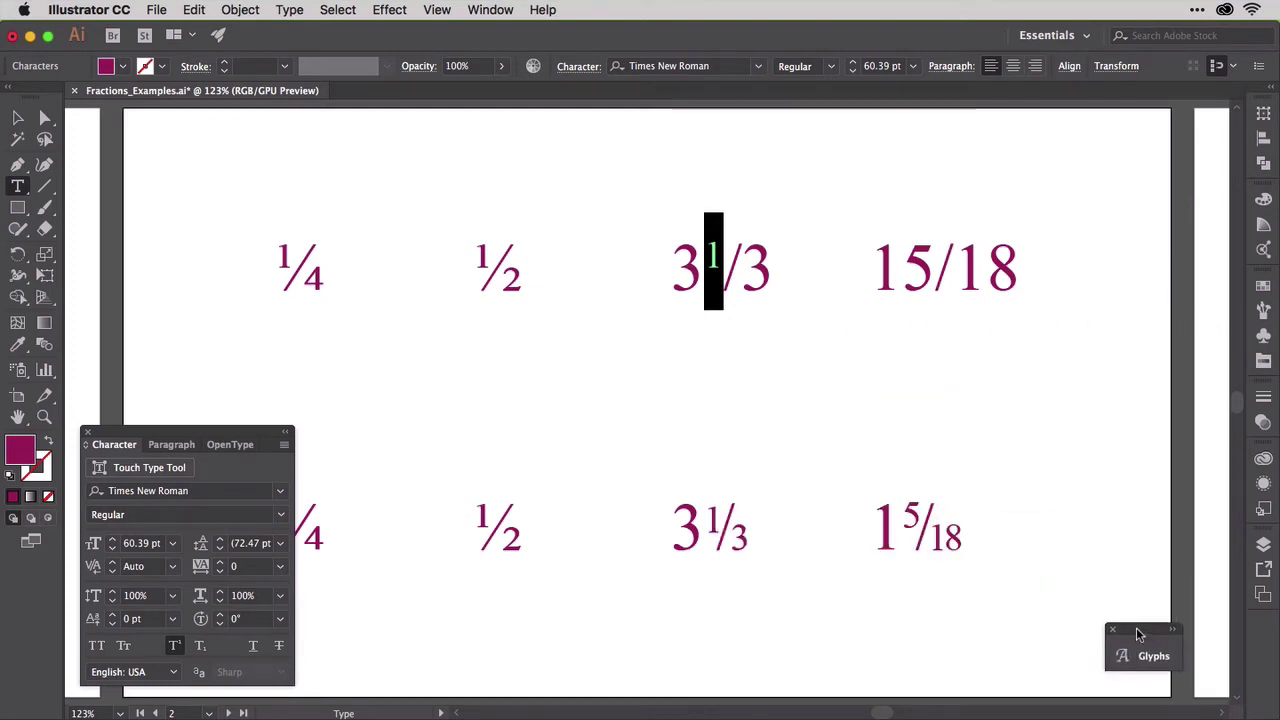
pyautogui.moveTo(218, 431); pyautogui.dragTo(762, 340)
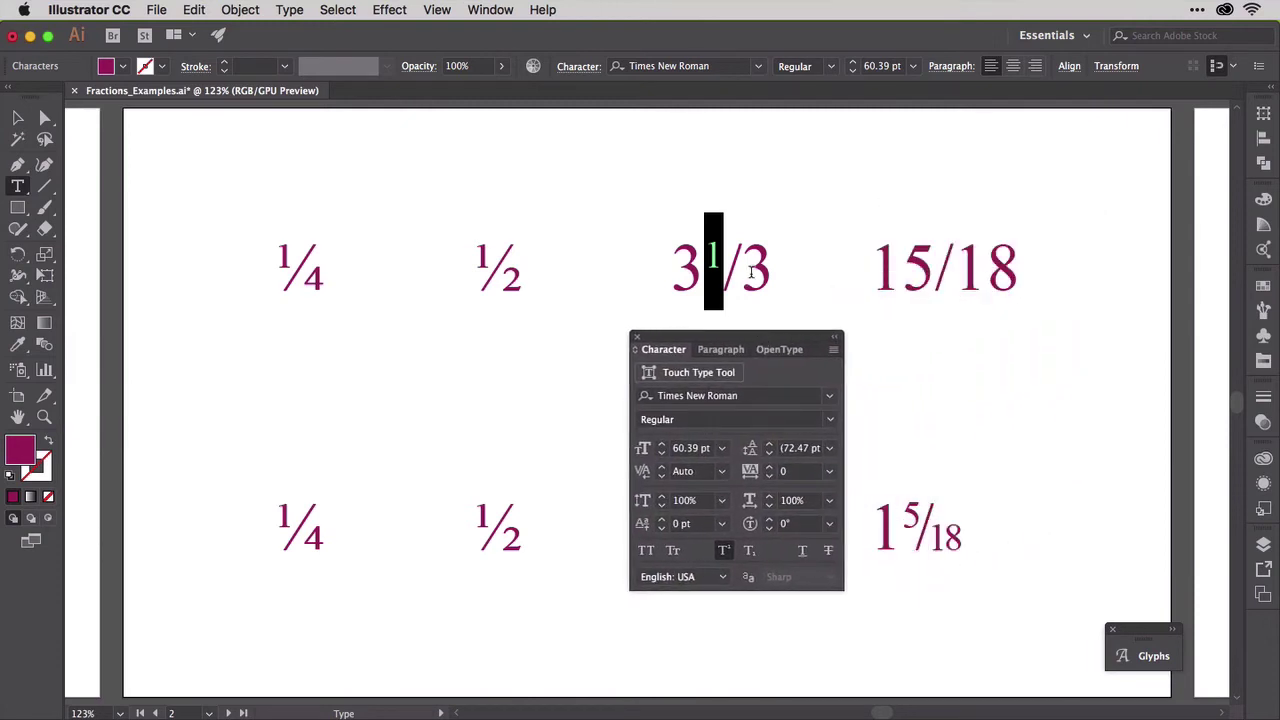
# Make the 3 after the slash in 31/3 subscript
pyautogui.moveTo(751, 272); pyautogui.dragTo(776, 272)
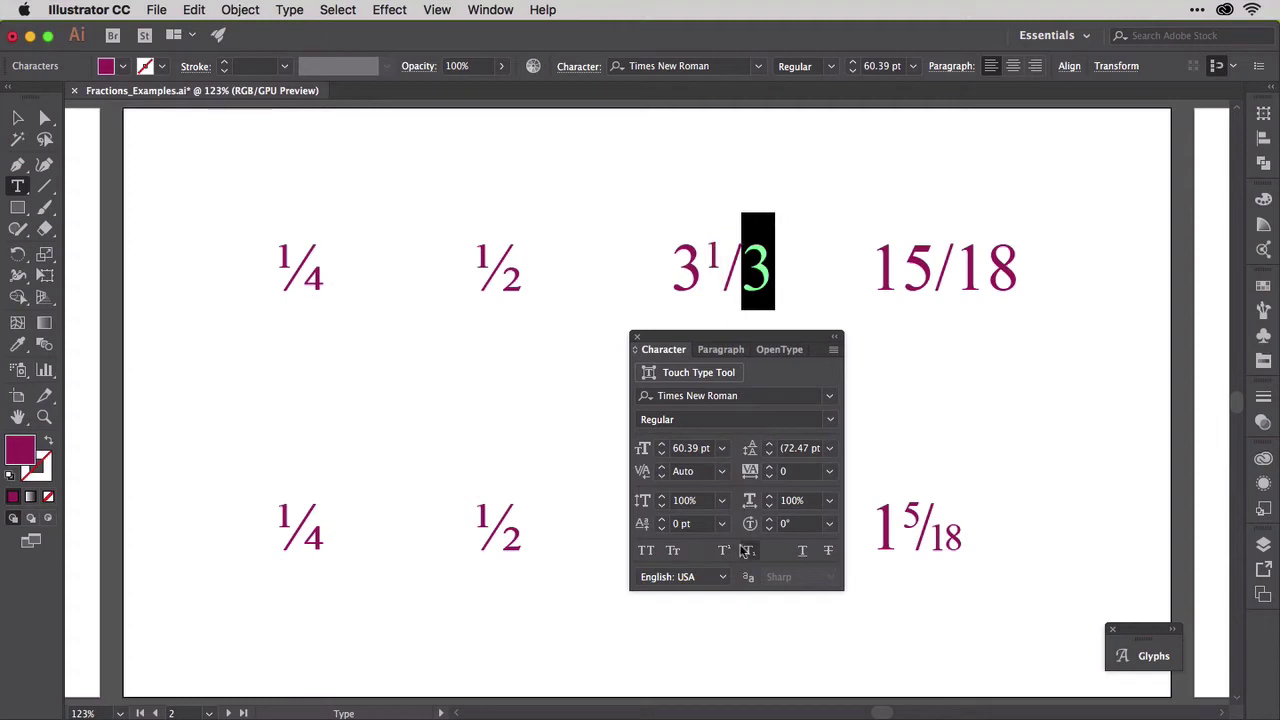
pyautogui.click(749, 551)
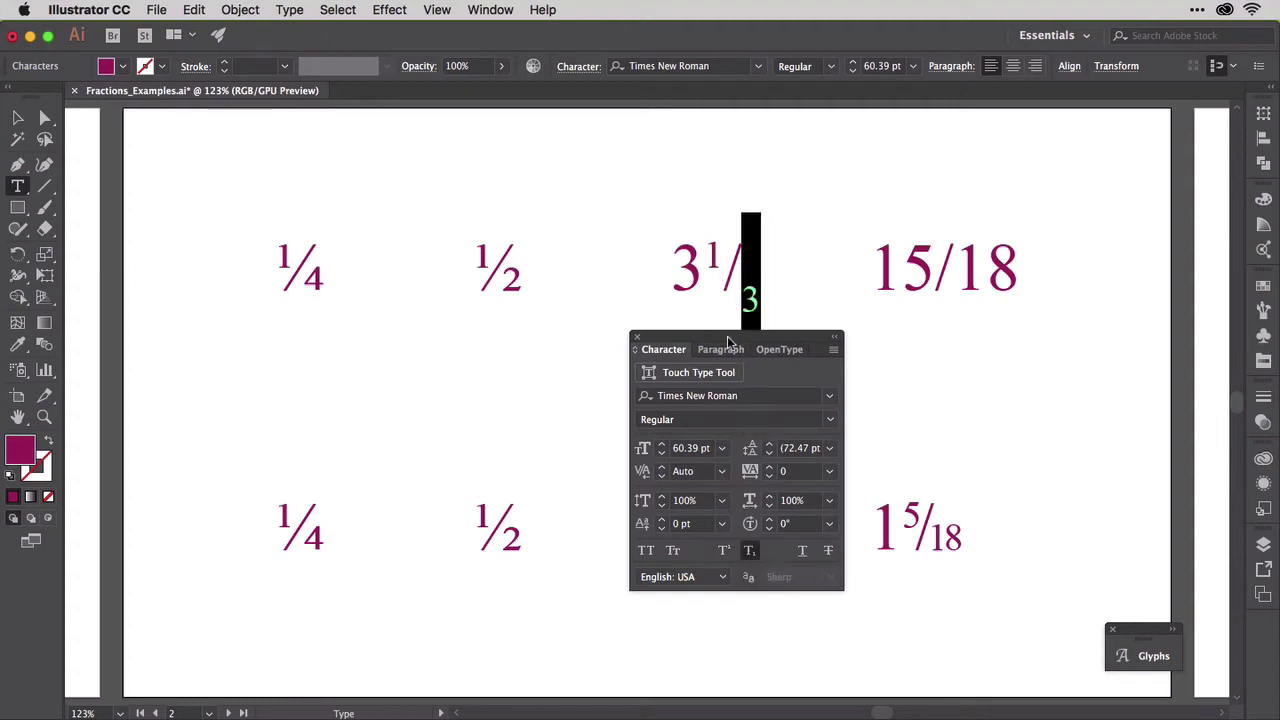
pyautogui.moveTo(728, 342); pyautogui.dragTo(603, 345)
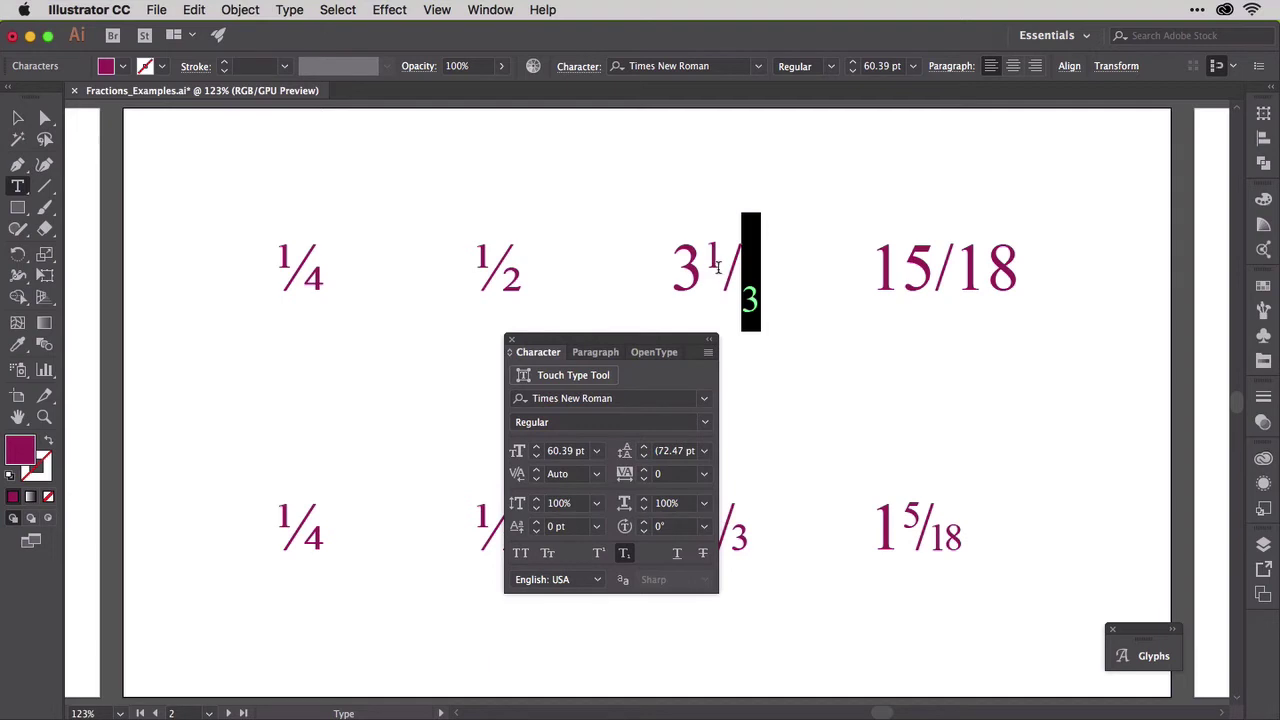
# Try raising the subscript 3 with baseline shift, then revert the shift
pyautogui.click(717, 266)
pyautogui.moveTo(730, 270); pyautogui.dragTo(760, 290)
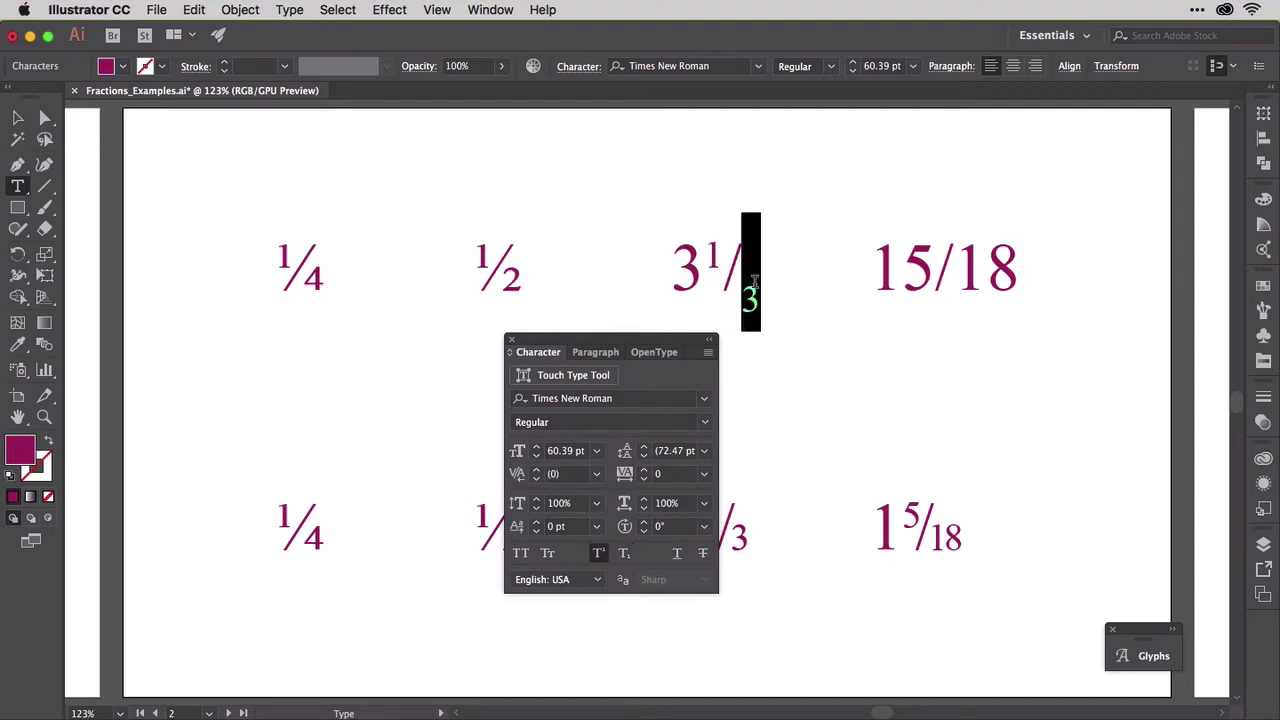
pyautogui.click(536, 522)
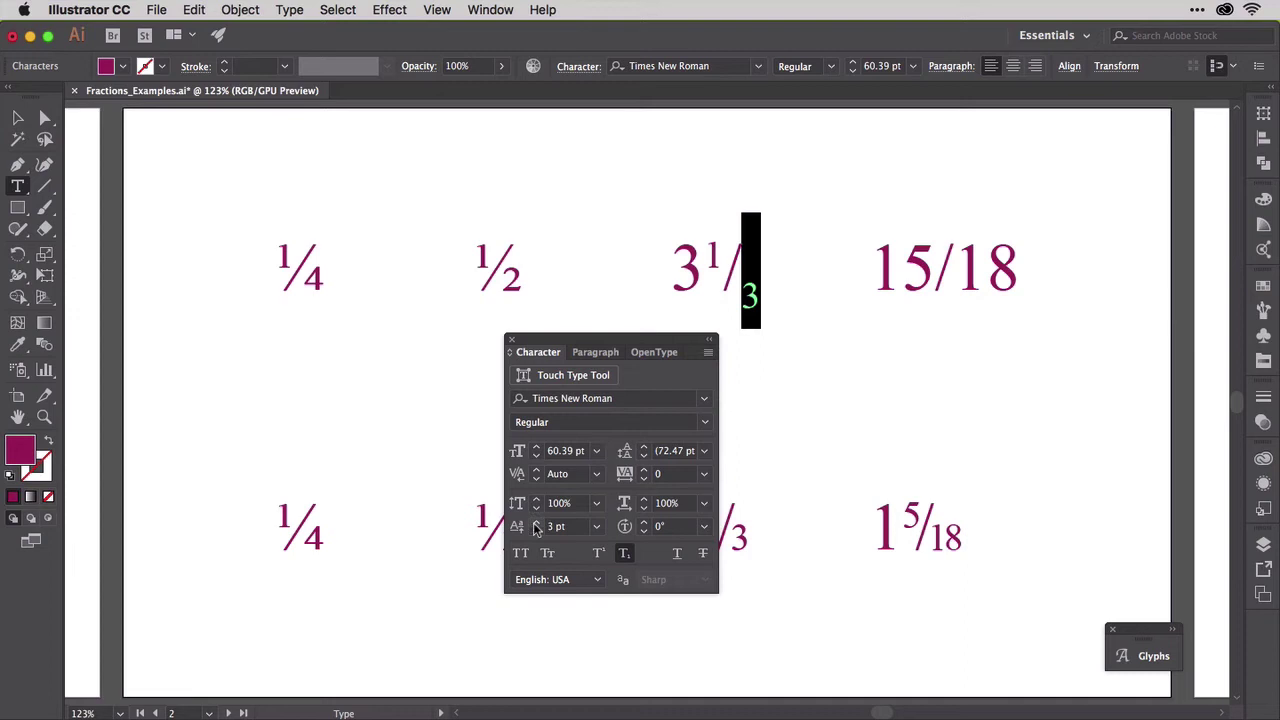
pyautogui.click(536, 522)
pyautogui.click(536, 522)
pyautogui.click(536, 522)
pyautogui.click(537, 522)
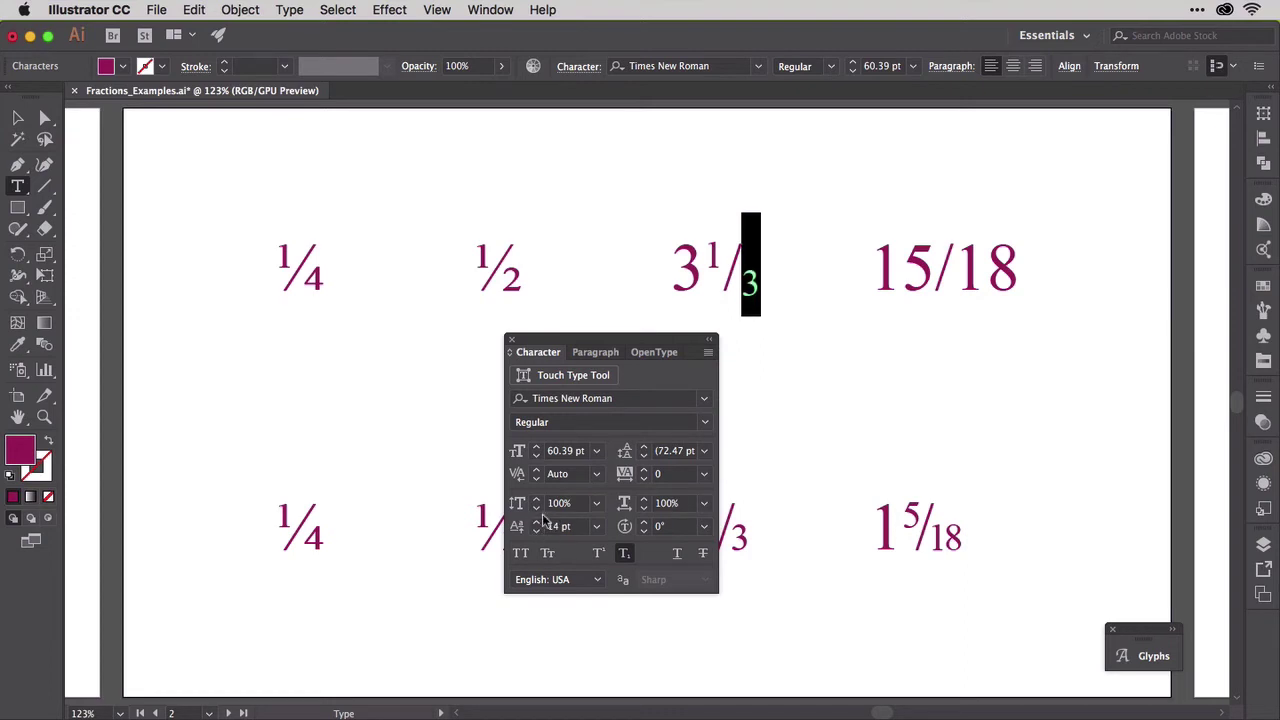
pyautogui.click(536, 522)
pyautogui.click(536, 522)
pyautogui.click(536, 522)
pyautogui.click(536, 522)
pyautogui.click(536, 522)
pyautogui.press('Left')
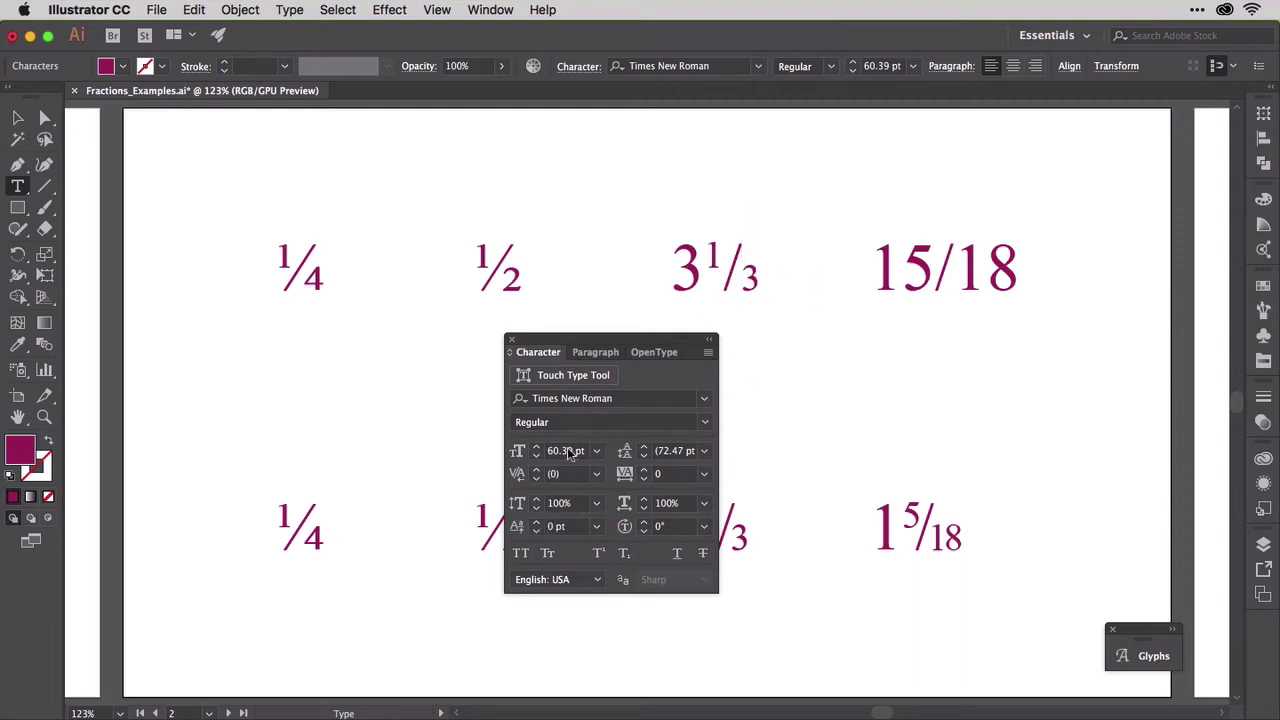
# Tighten the kerning before the 3 and between the superscript 1 and slash in 3 1/3
pyautogui.click(536, 479)
pyautogui.click(536, 479)
pyautogui.click(718, 256)
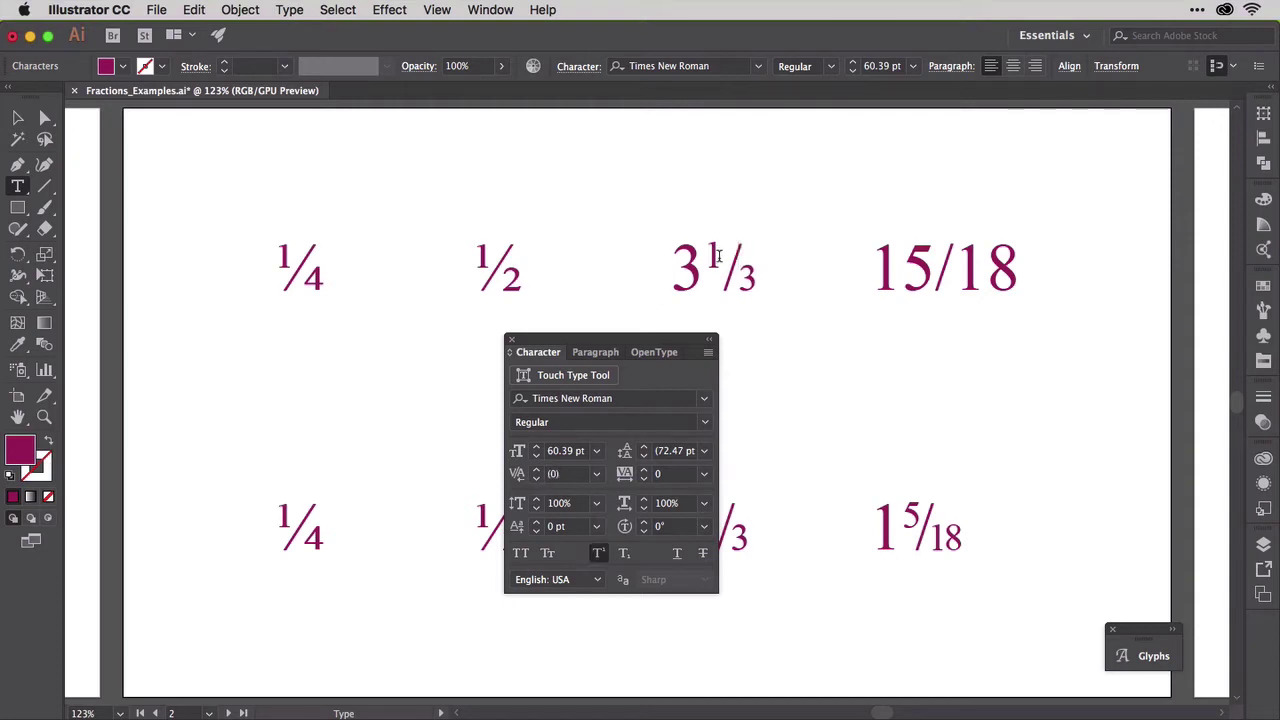
pyautogui.click(537, 479)
pyautogui.click(537, 479)
pyautogui.click(536, 479)
pyautogui.click(536, 479)
pyautogui.click(536, 479)
pyautogui.click(536, 479)
pyautogui.click(536, 479)
pyautogui.click(536, 479)
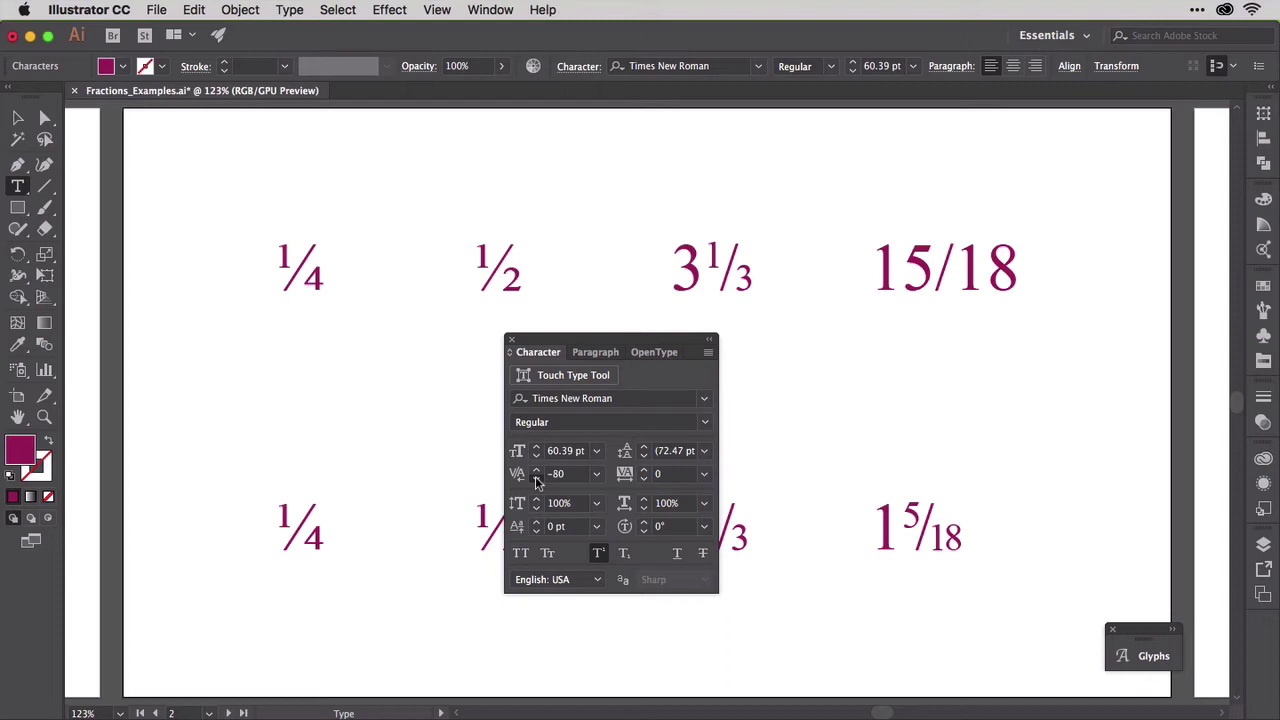
pyautogui.click(536, 479)
# Shift the small 1 in 3 1/3 down slightly with baseline shift
pyautogui.moveTo(705, 262); pyautogui.dragTo(720, 262)
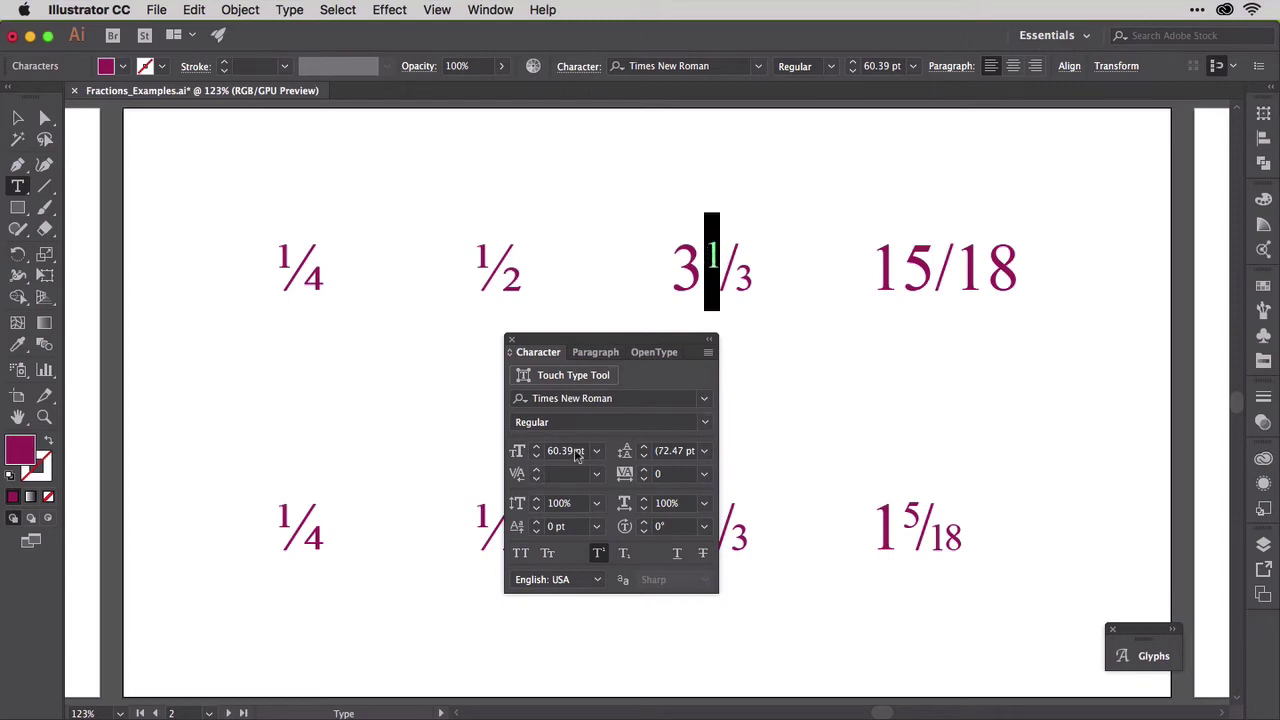
pyautogui.click(536, 531)
pyautogui.click(536, 531)
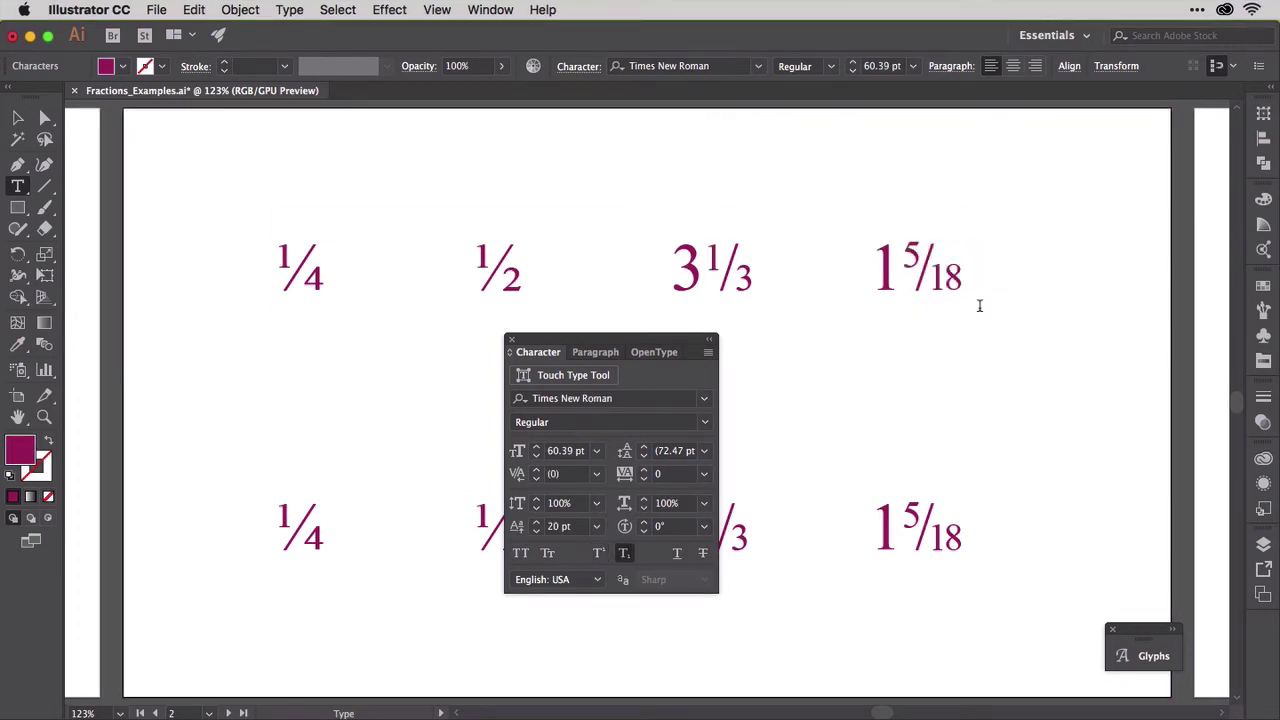
pyautogui.click(979, 305)
# Switch to 'Artboard 3 Caslon' and move the Character panel off the lower 9¾ fraction
pyautogui.click(1263, 593)
pyautogui.click(1066, 593)
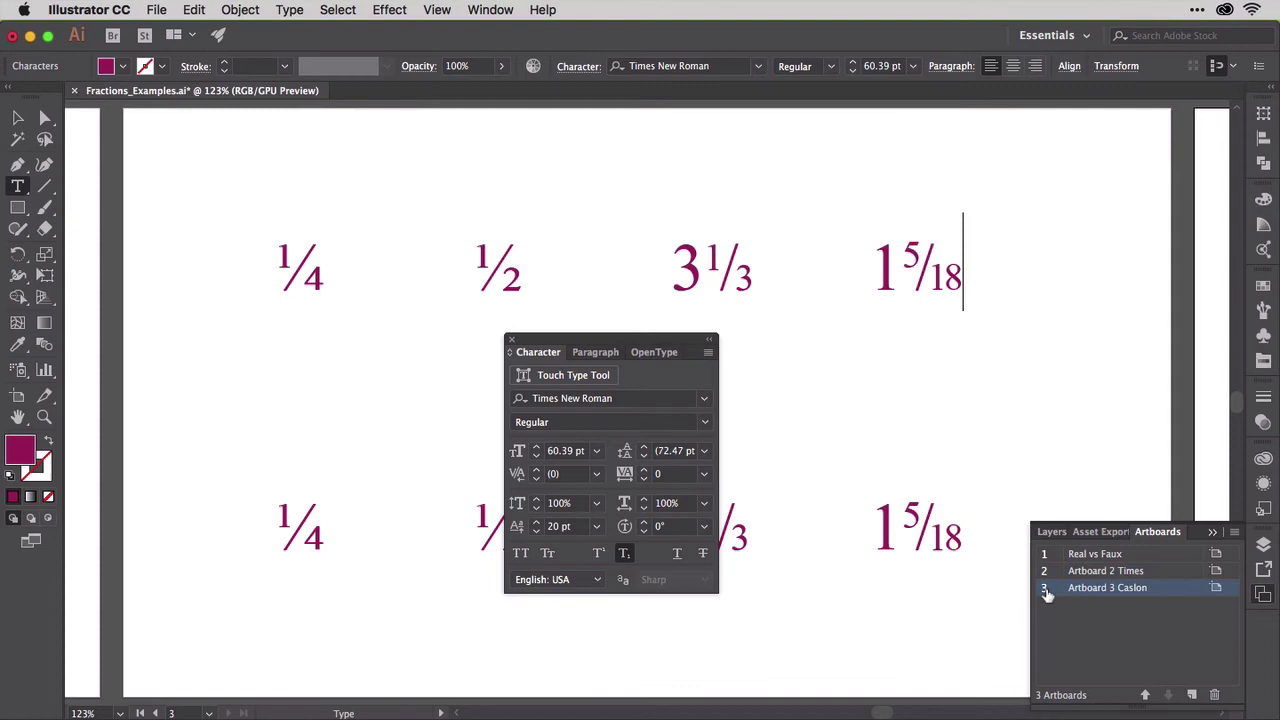
pyautogui.click(1265, 594)
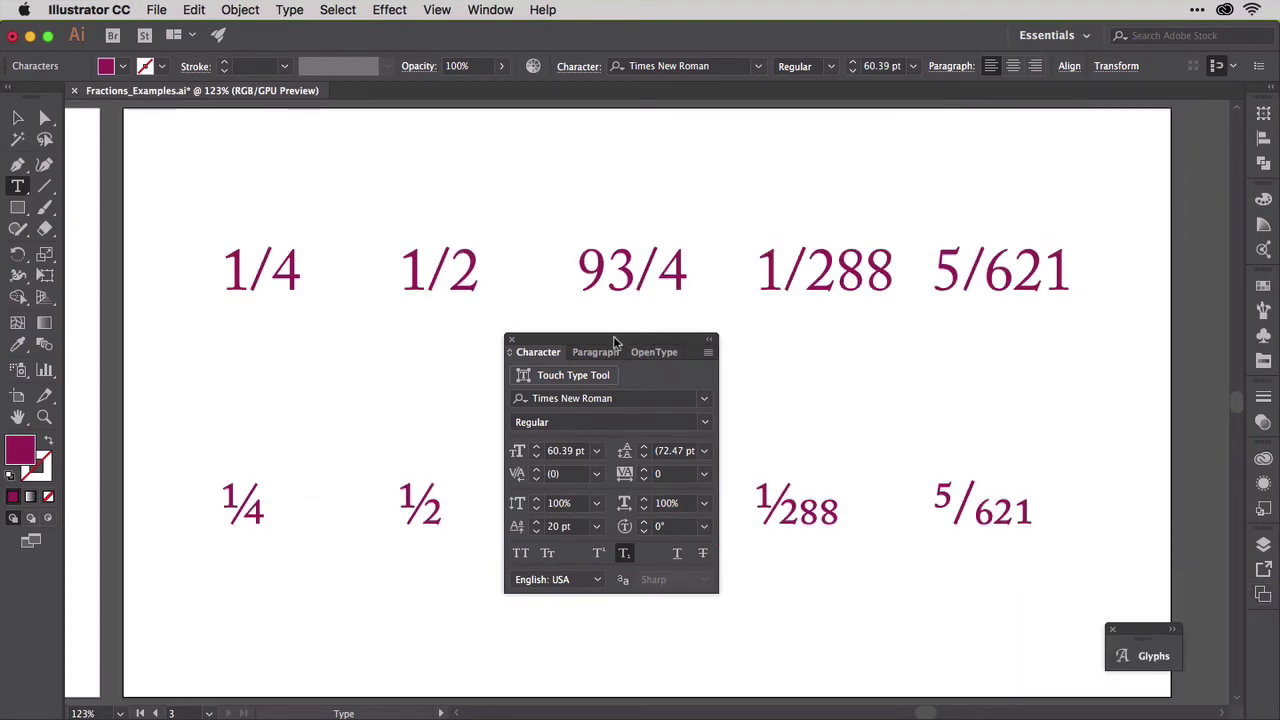
pyautogui.moveTo(615, 342); pyautogui.dragTo(1118, 321)
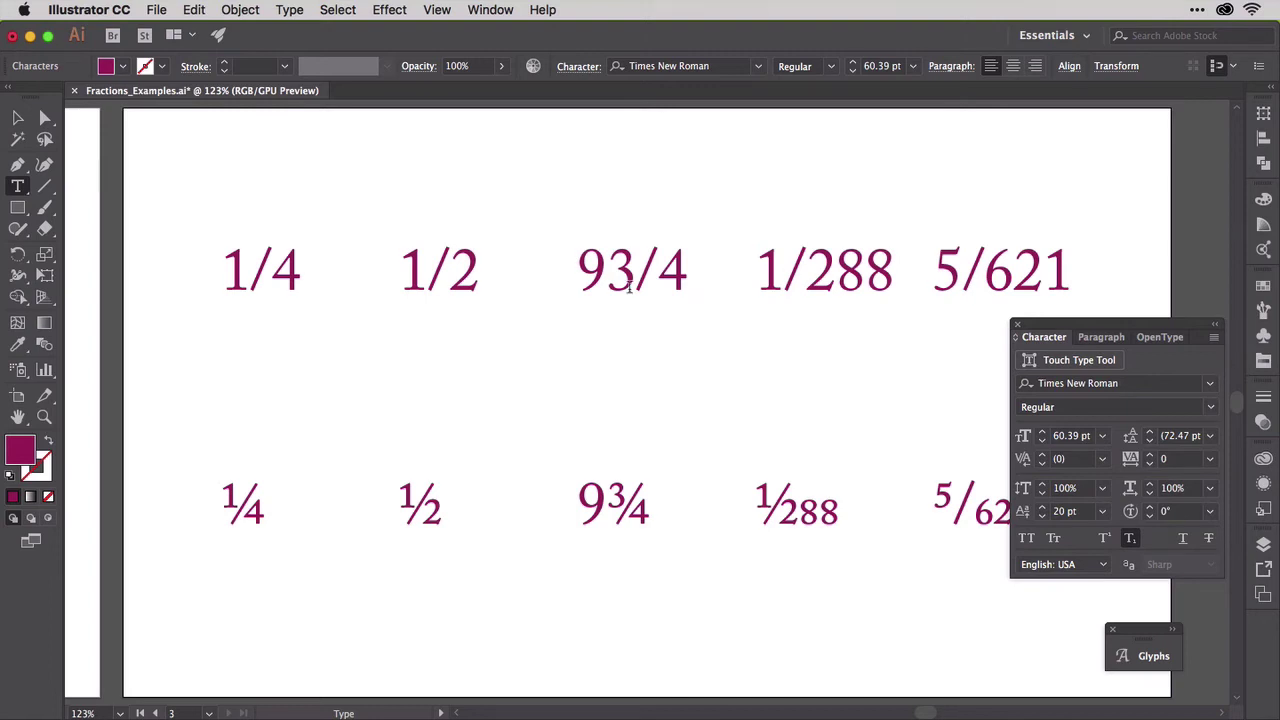
# Apply OpenType Fractions to the first Caslon 1/4, turning it into a true ¼
pyautogui.doubleClick(228, 268)
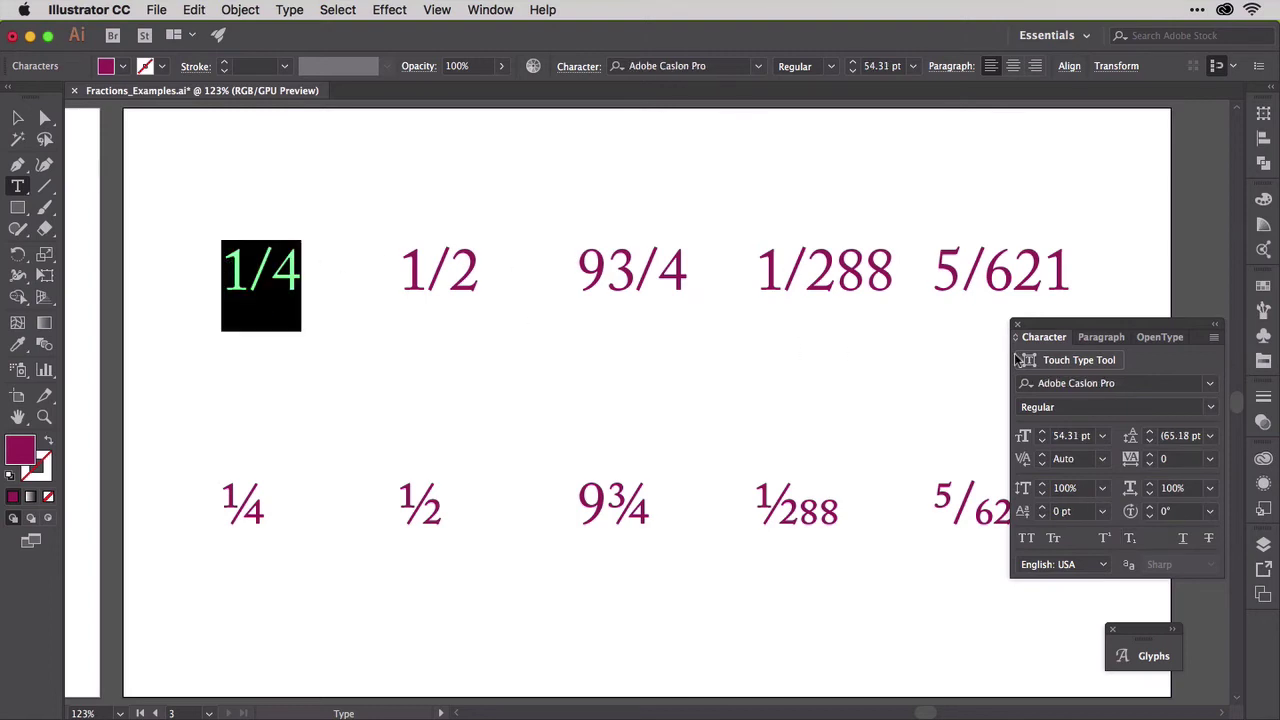
pyautogui.click(1160, 337)
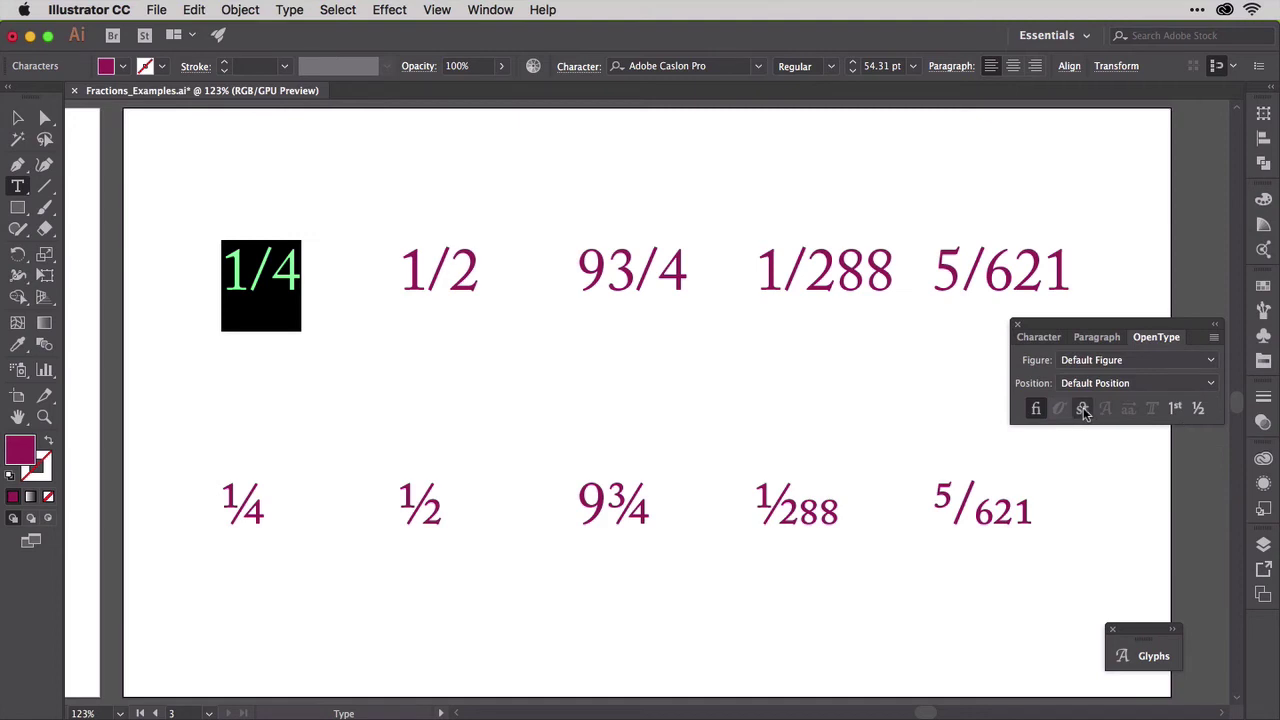
pyautogui.click(1197, 409)
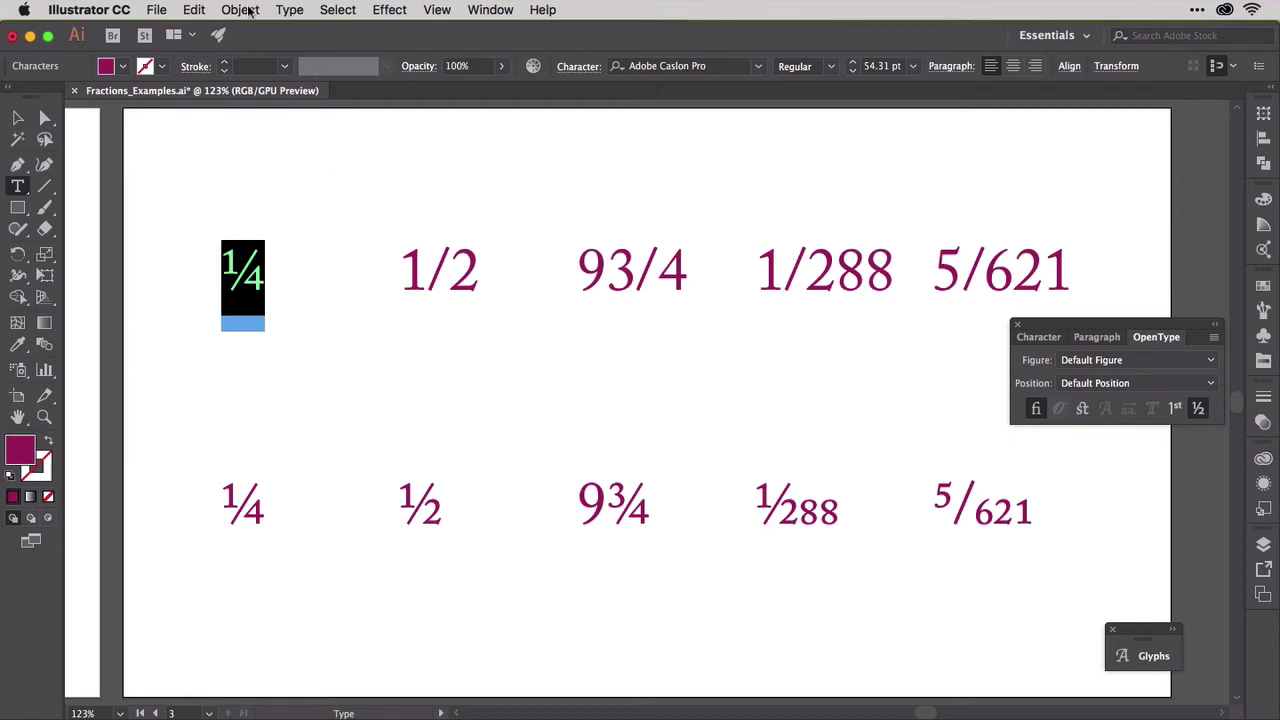
pyautogui.click(211, 11)
# Copy the ¼ and enter 95¼ into cell F4 of the Excel budget, then return to Illustrator
pyautogui.click(216, 94)
pyautogui.press('super+Tab')
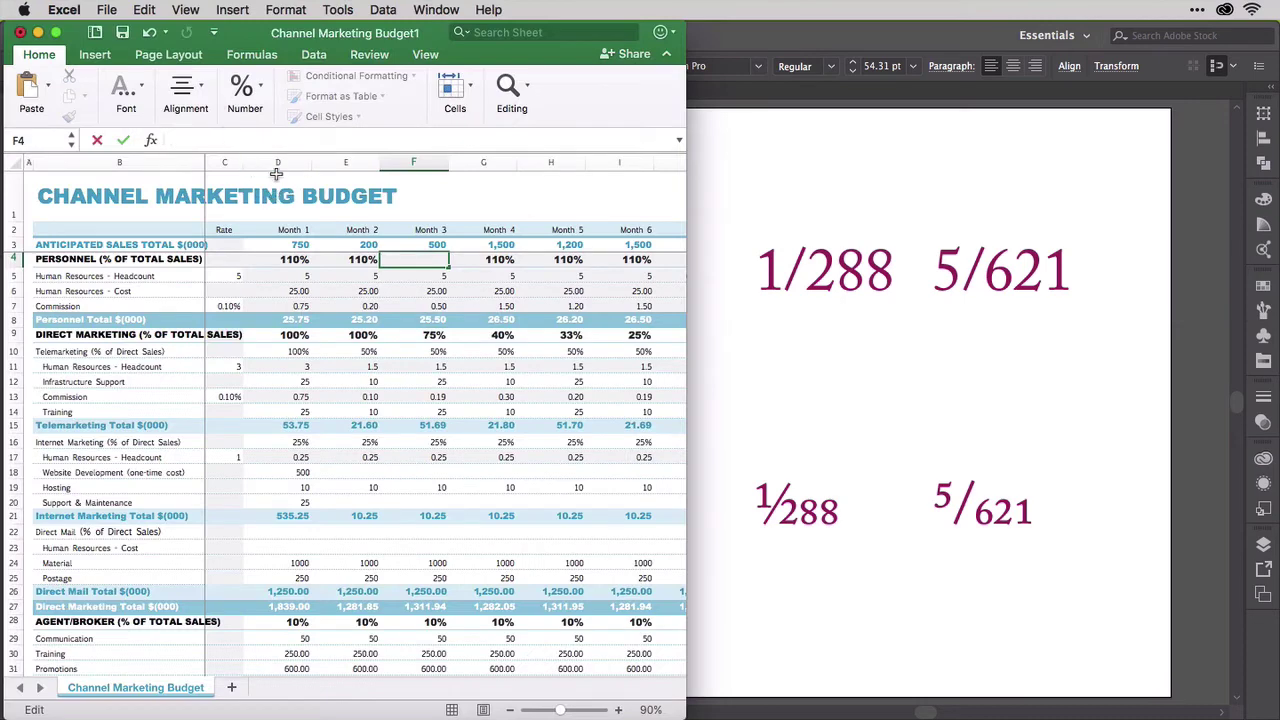
pyautogui.write('95')
pyautogui.rightClick(231, 140)
pyautogui.click(250, 186)
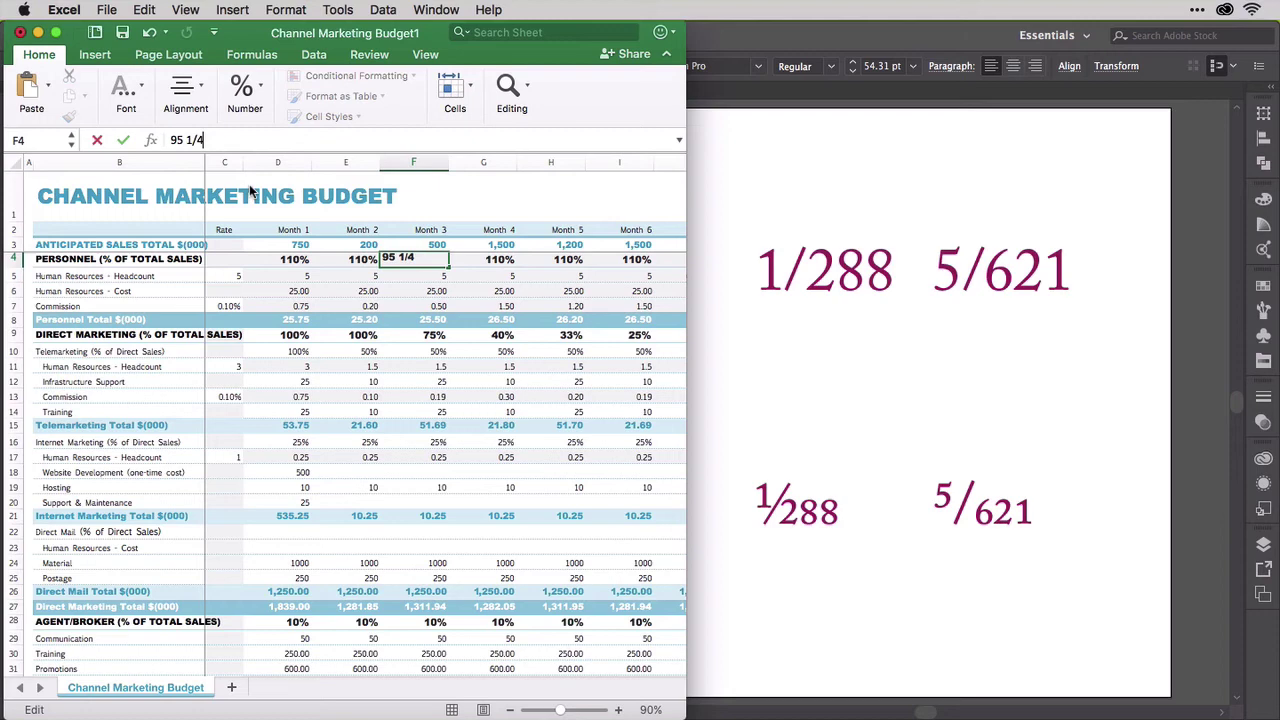
pyautogui.click(750, 40)
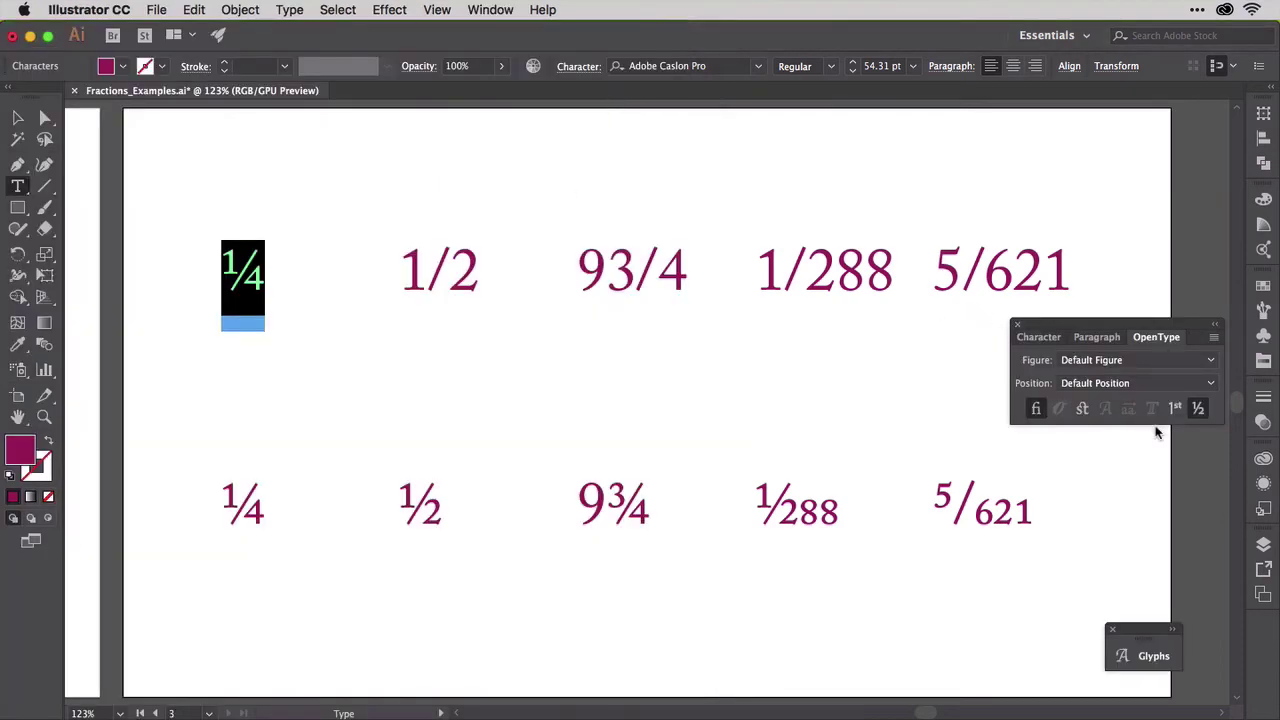
pyautogui.click(1174, 628)
pyautogui.moveTo(1176, 627); pyautogui.dragTo(705, 214)
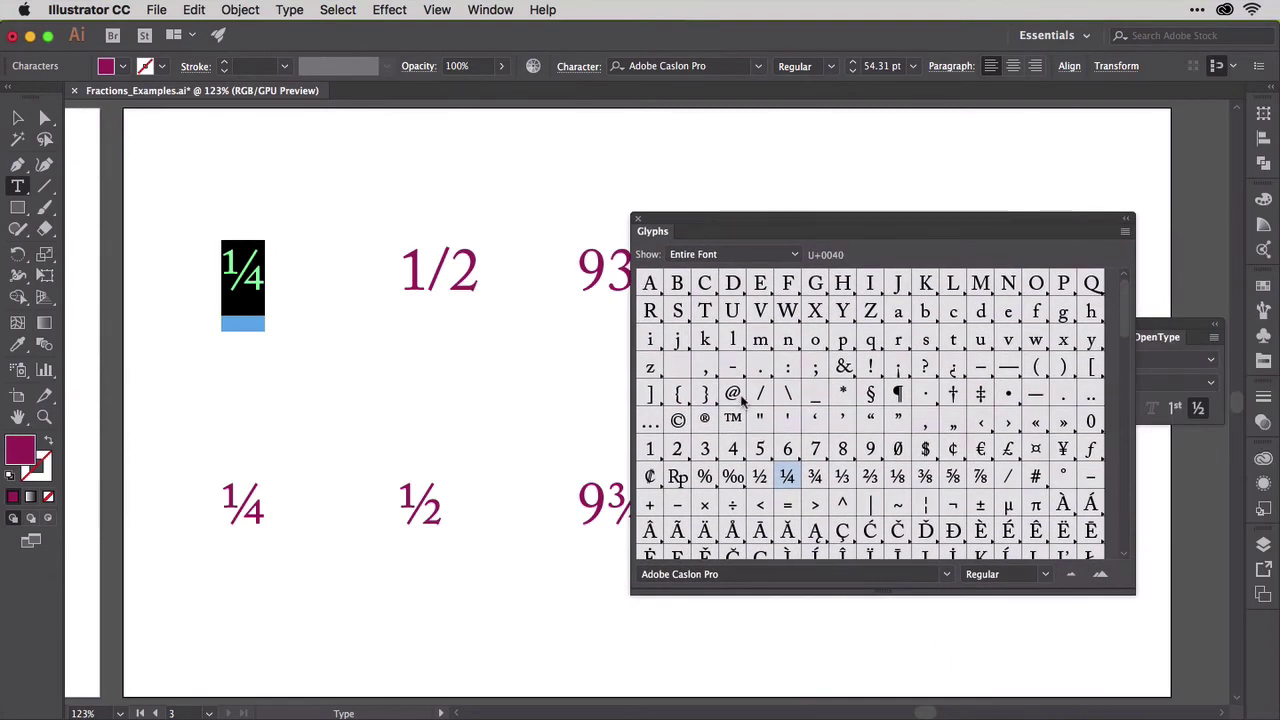
pyautogui.moveTo(1130, 334); pyautogui.dragTo(1120, 453)
pyautogui.scroll(-3, 880, 420)
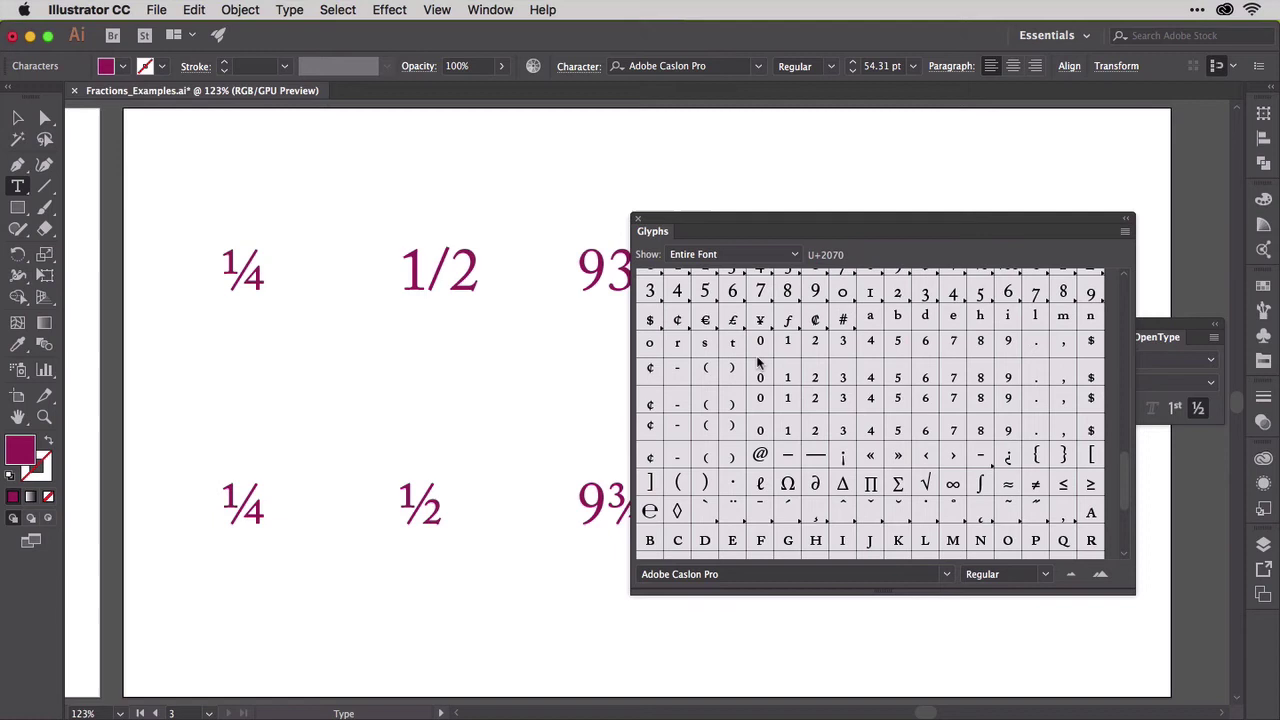
pyautogui.moveTo(729, 218); pyautogui.dragTo(722, 240)
pyautogui.click(1118, 242)
pyautogui.moveTo(628, 234); pyautogui.dragTo(1162, 455)
# Apply OpenType Fractions to the Caslon 1/2 and to just the 3/4 of 93/4, giving ½ and 9¾
pyautogui.moveTo(401, 270); pyautogui.dragTo(480, 268)
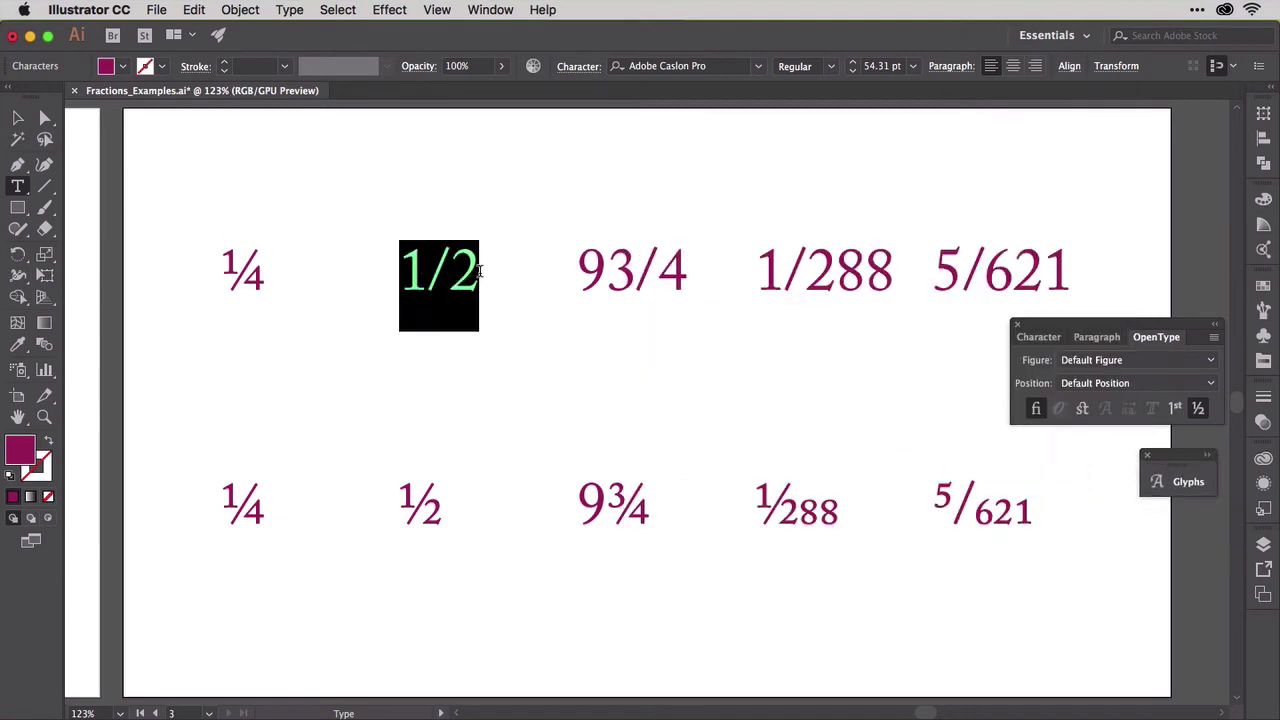
pyautogui.click(1198, 408)
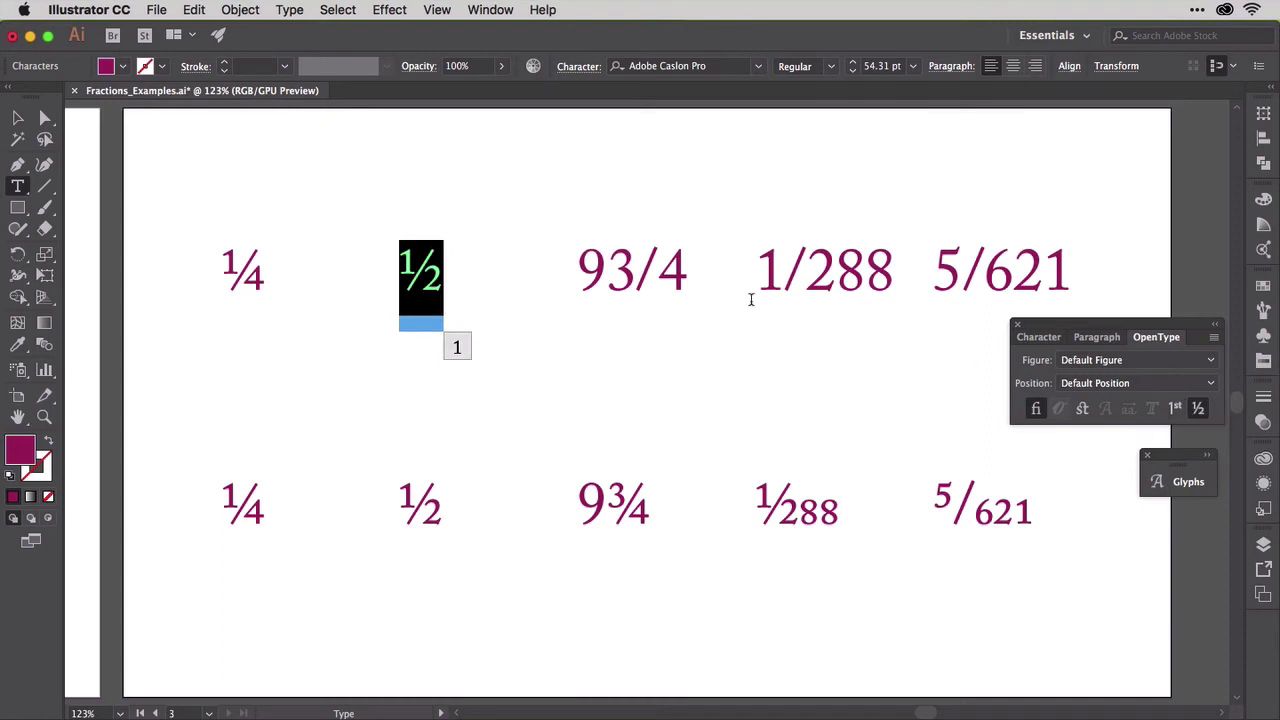
pyautogui.moveTo(583, 268); pyautogui.dragTo(684, 267)
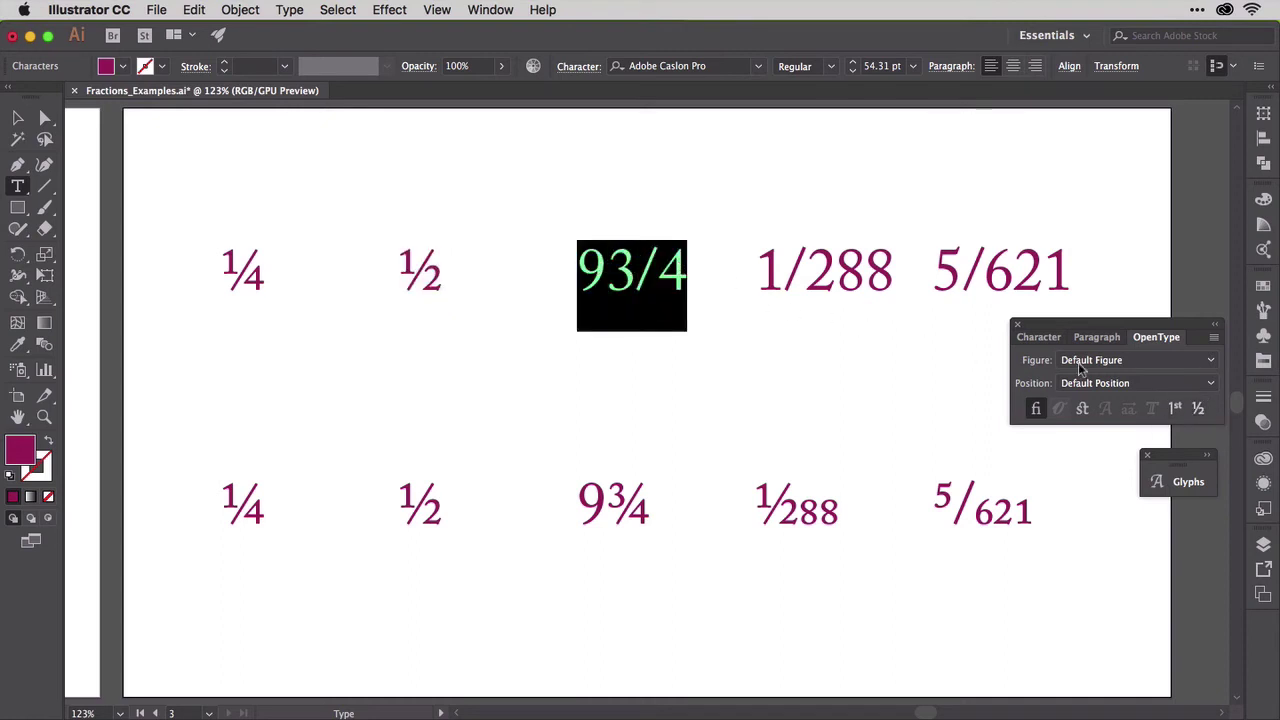
pyautogui.click(1200, 410)
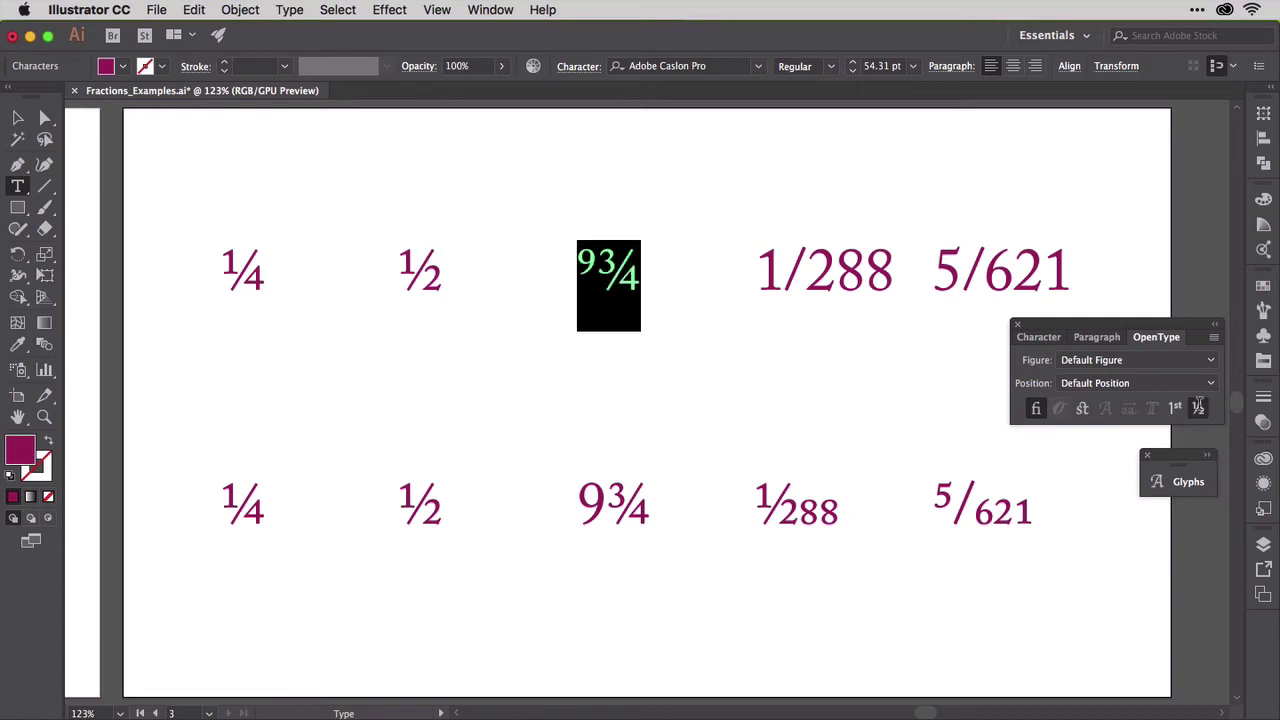
pyautogui.click(1198, 408)
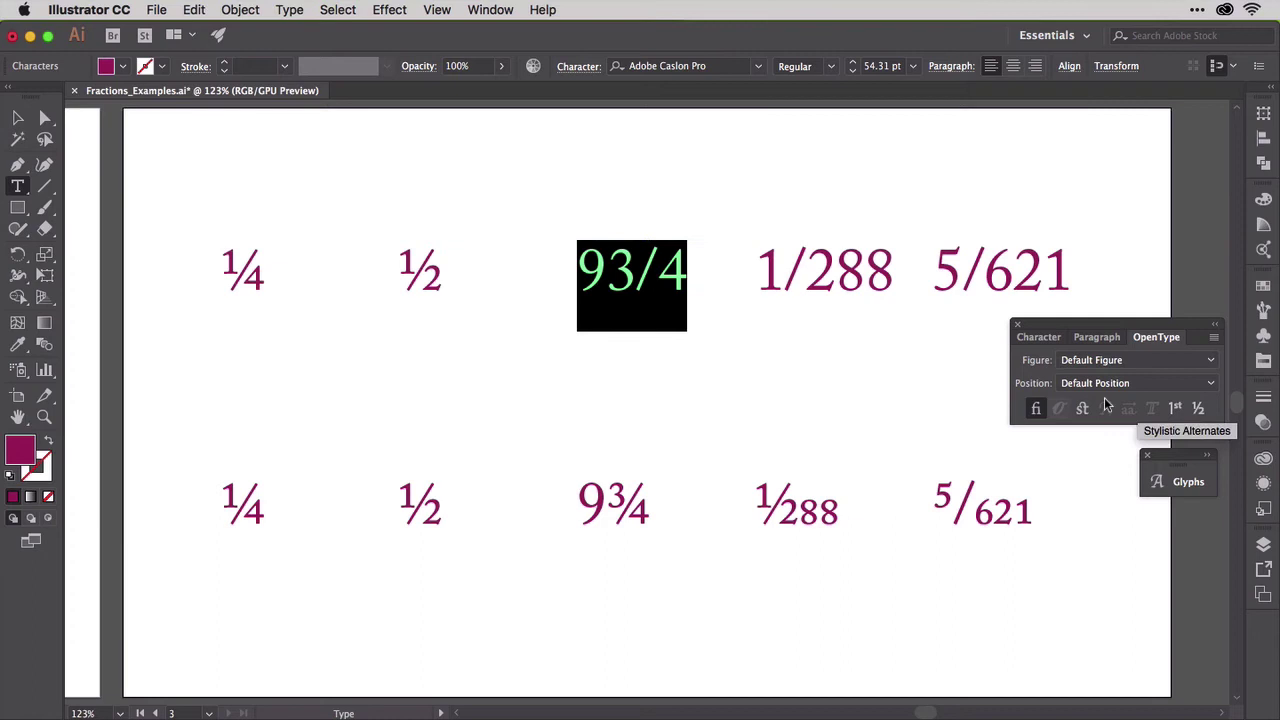
pyautogui.click(634, 270)
pyautogui.moveTo(607, 270); pyautogui.dragTo(688, 270)
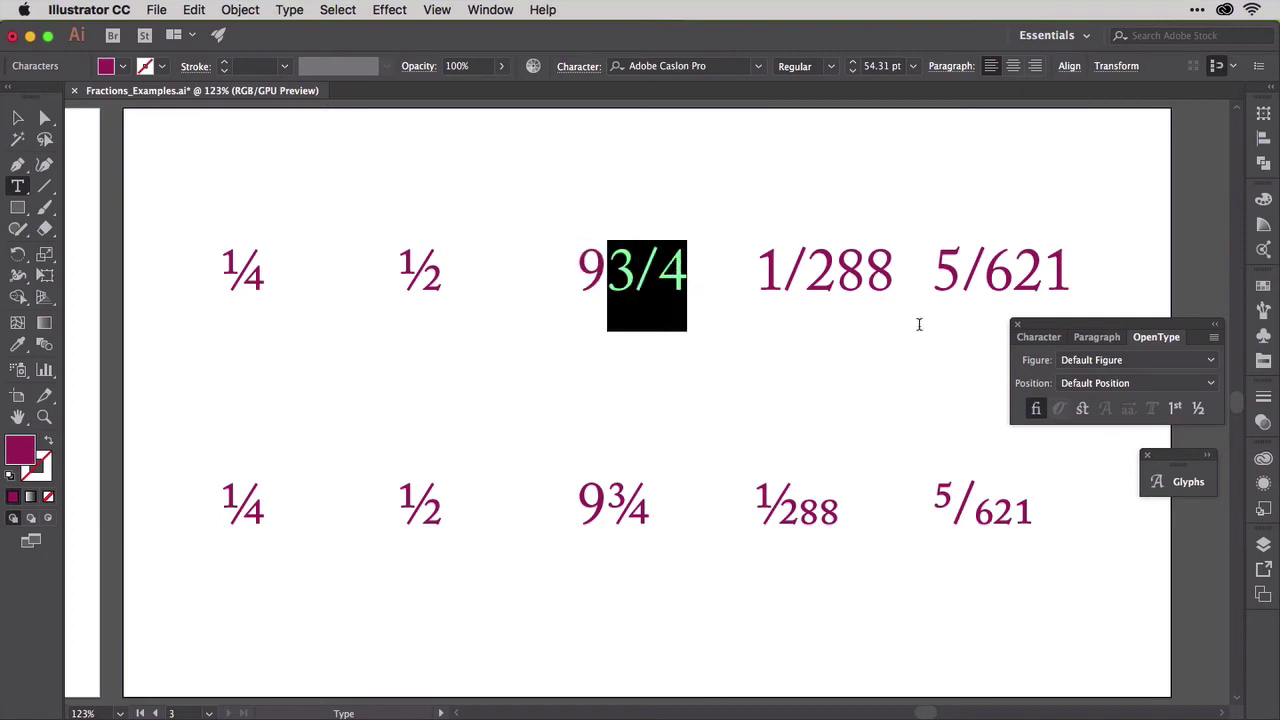
pyautogui.click(1200, 410)
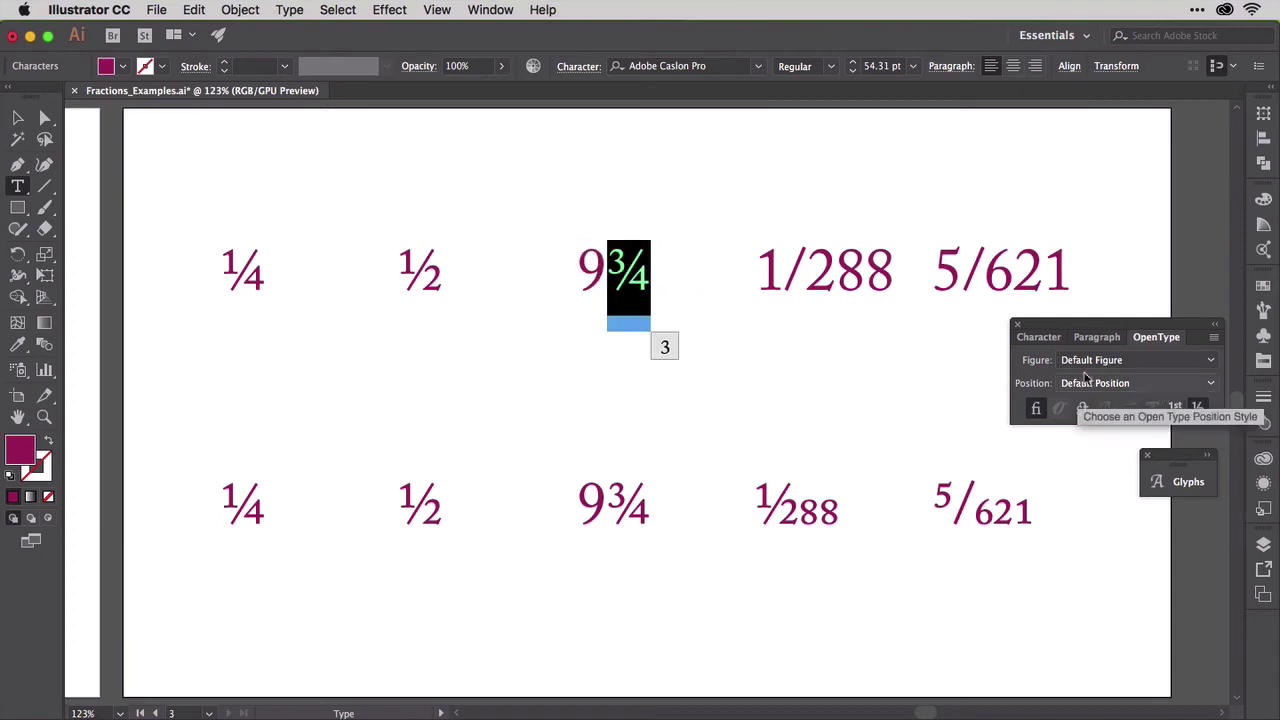
# Apply OpenType Fractions to the Caslon 1/288 and move the OpenType panel nearer the text
pyautogui.moveTo(766, 272); pyautogui.dragTo(894, 271)
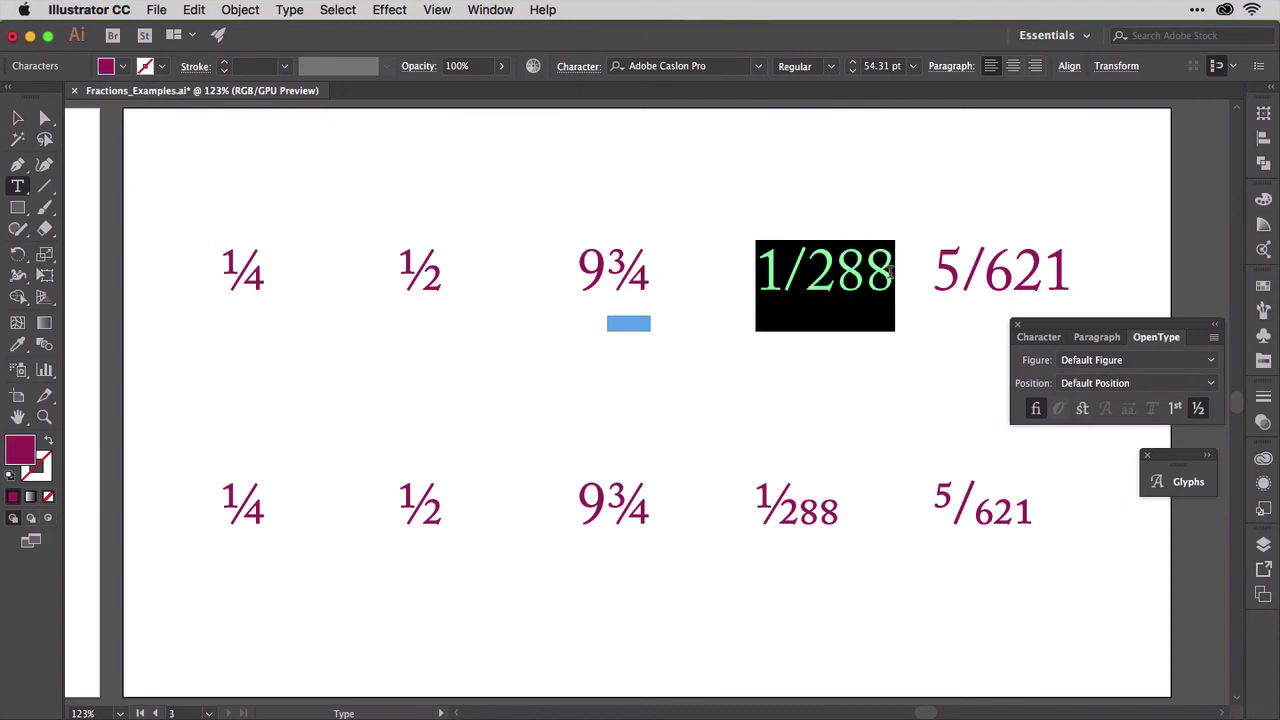
pyautogui.click(1198, 408)
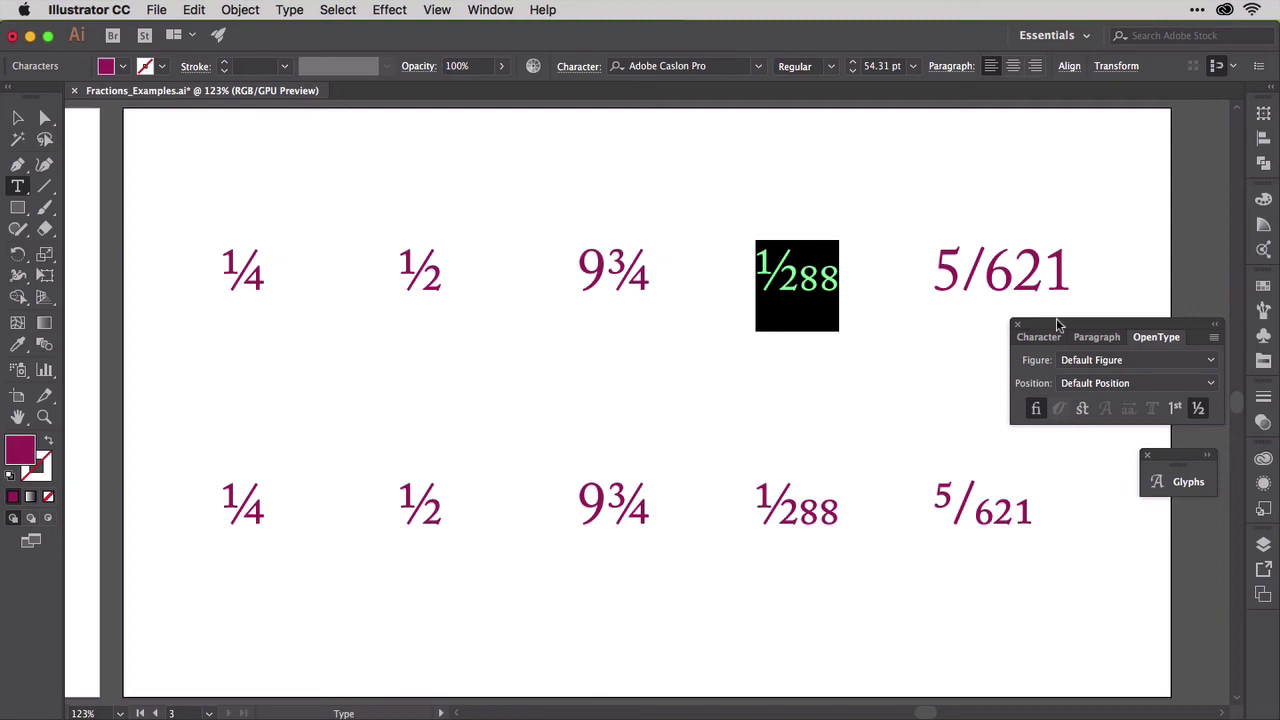
pyautogui.moveTo(1058, 325); pyautogui.dragTo(671, 347)
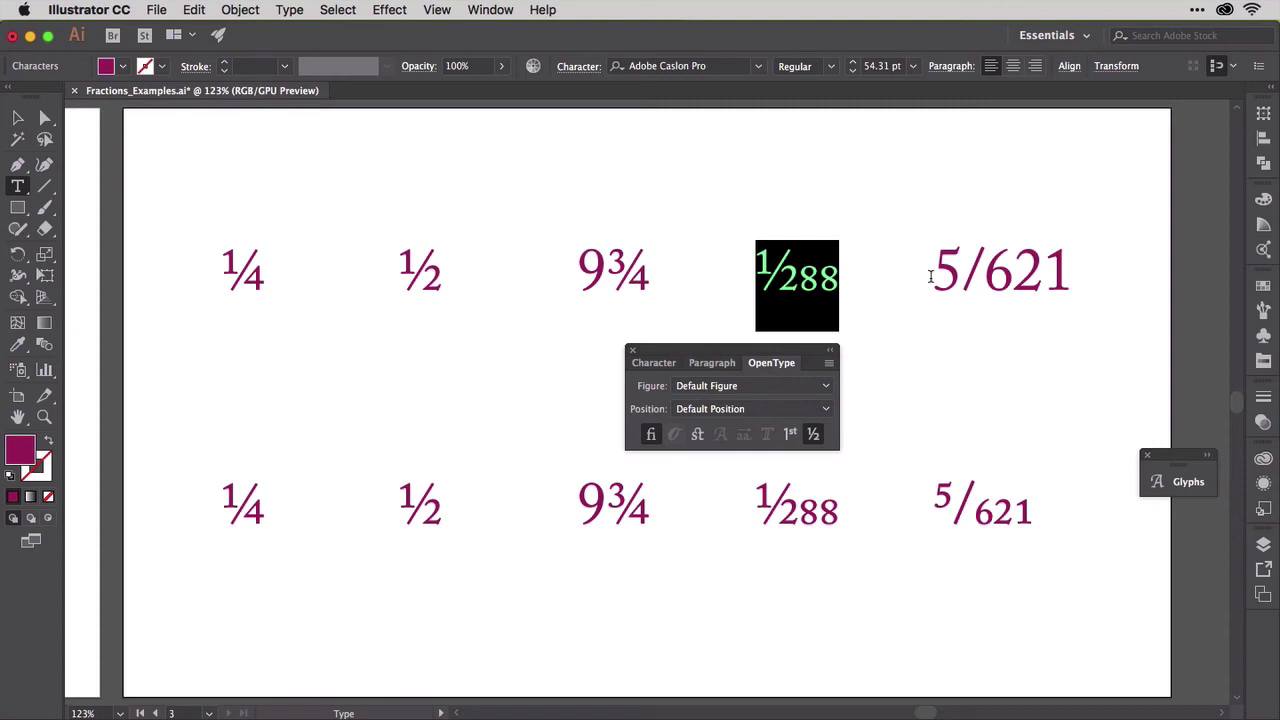
# Swap the 5 in 5/621 for its raised numerator alternate, then select 621
pyautogui.moveTo(930, 277); pyautogui.dragTo(952, 280)
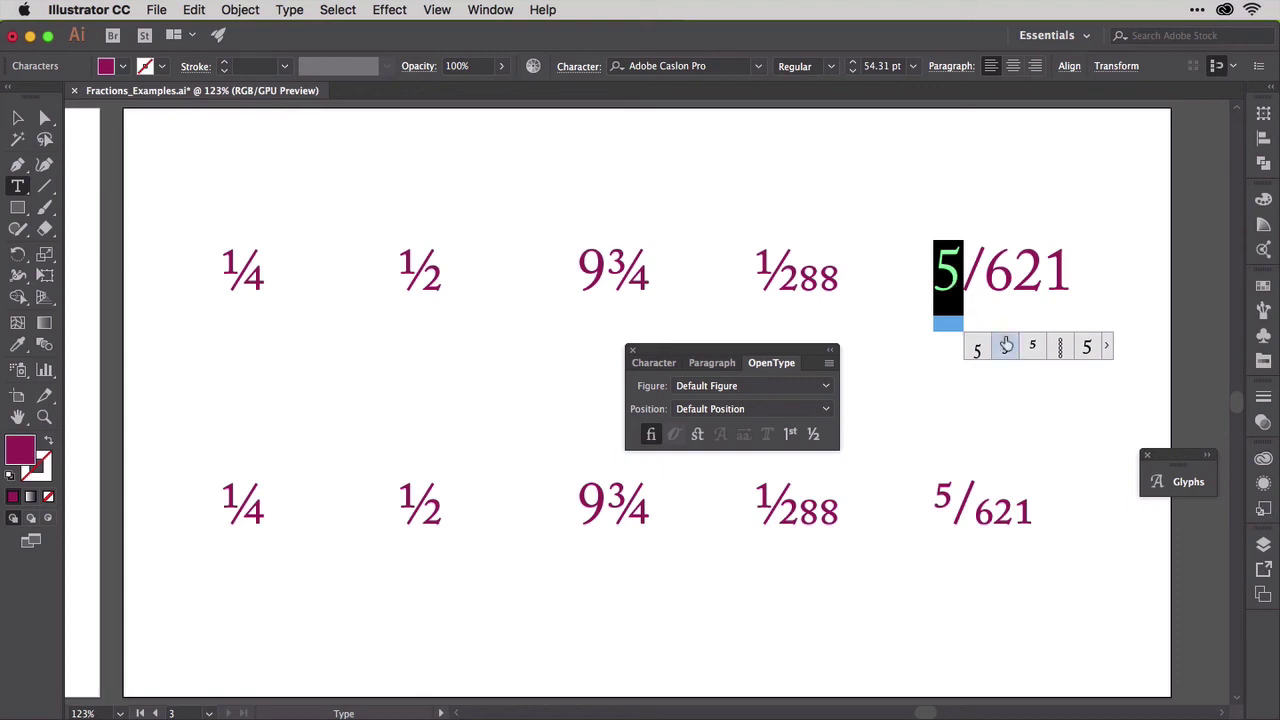
pyautogui.click(1031, 350)
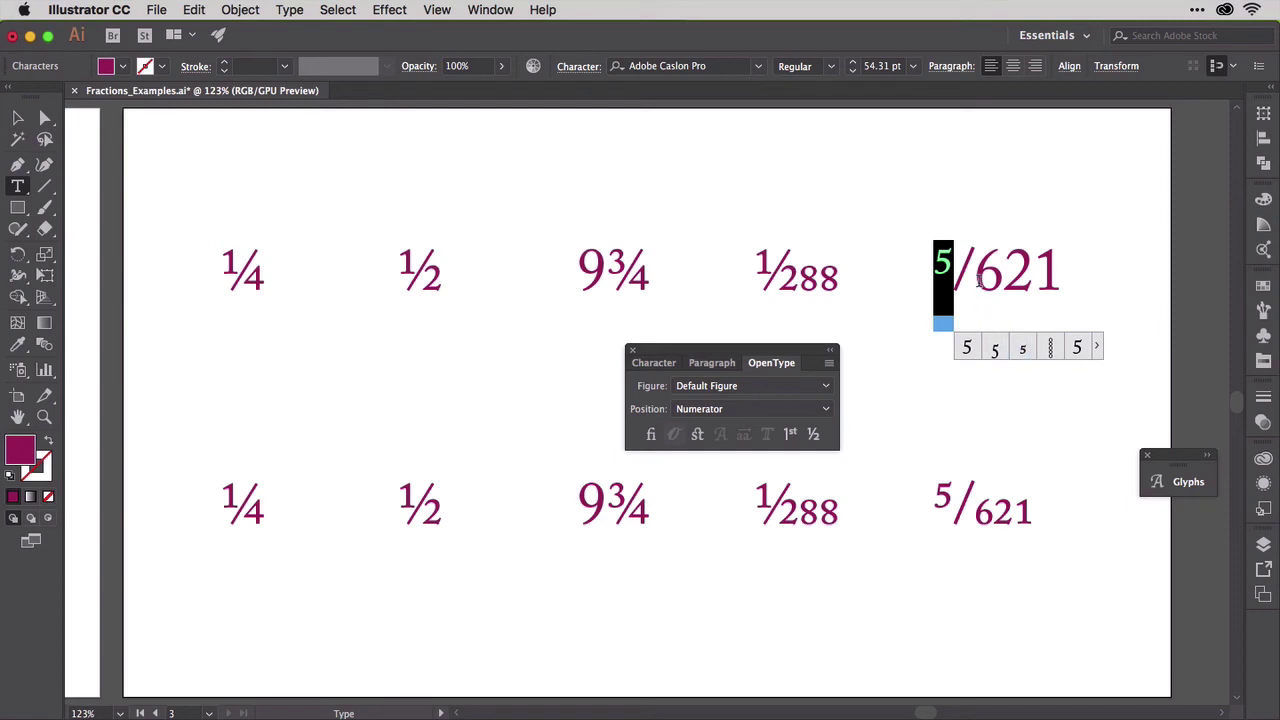
pyautogui.moveTo(976, 281); pyautogui.dragTo(1060, 283)
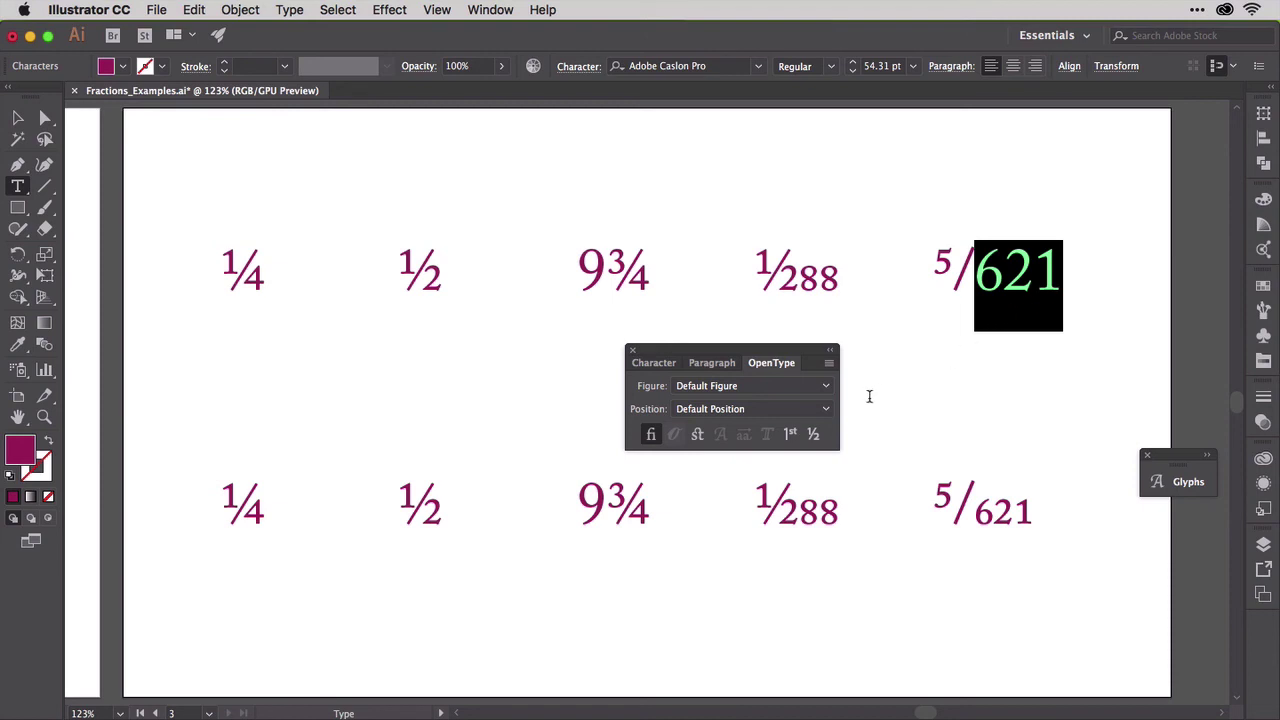
# Open the OpenType Position dropdown for the selected 621
pyautogui.click(827, 412)
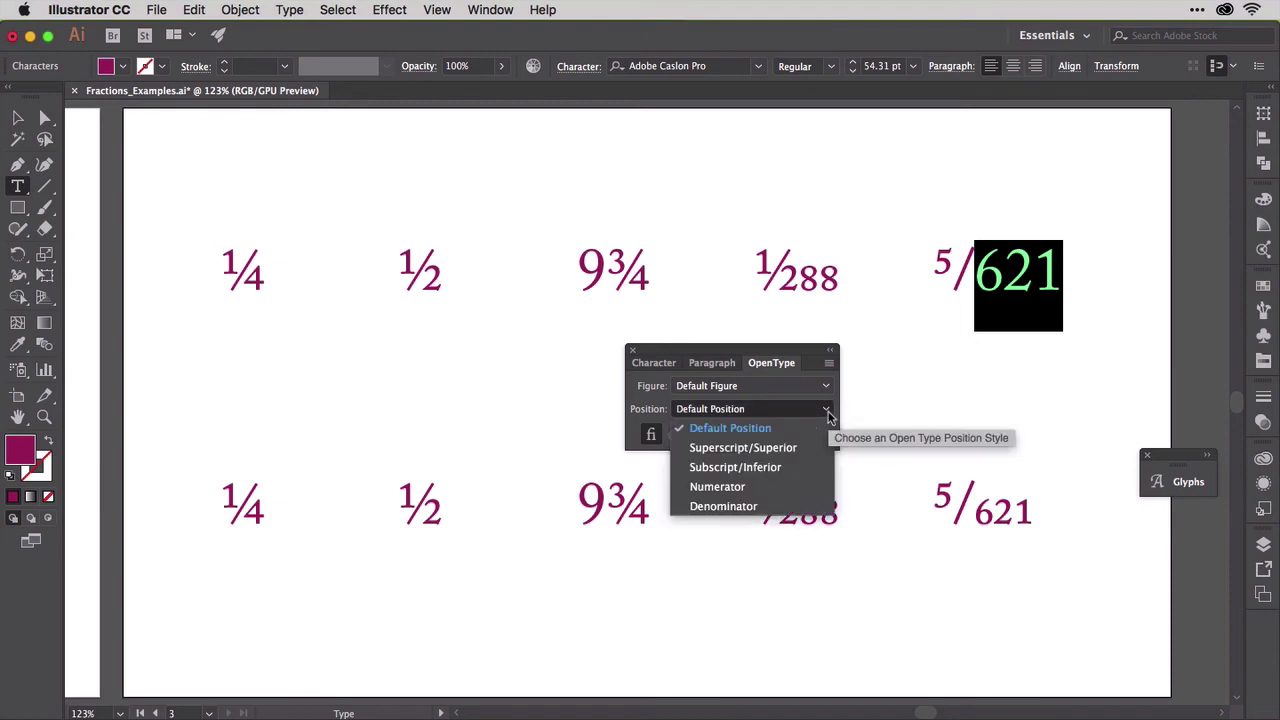